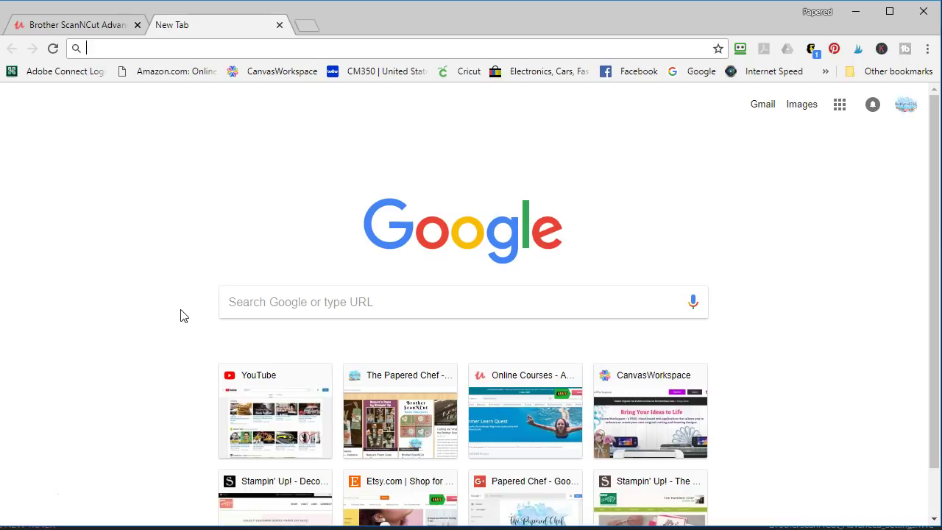
- Load canvasworkspace.brother.com in the new Chrome tab, correcting a typo in the address
{"action": "left_click", "coordinate": [184, 307]}
{"action": "type", "text": "canva"}
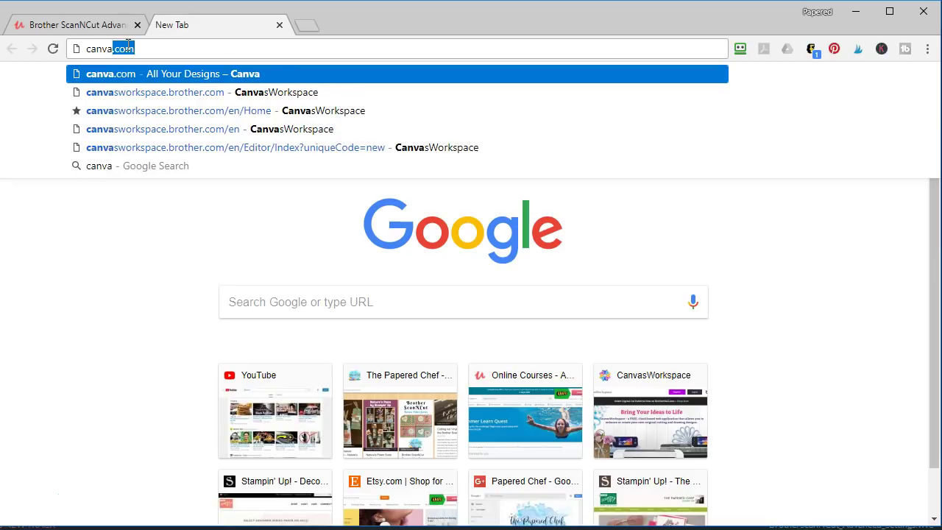
{"action": "type", "text": "sworkst"}
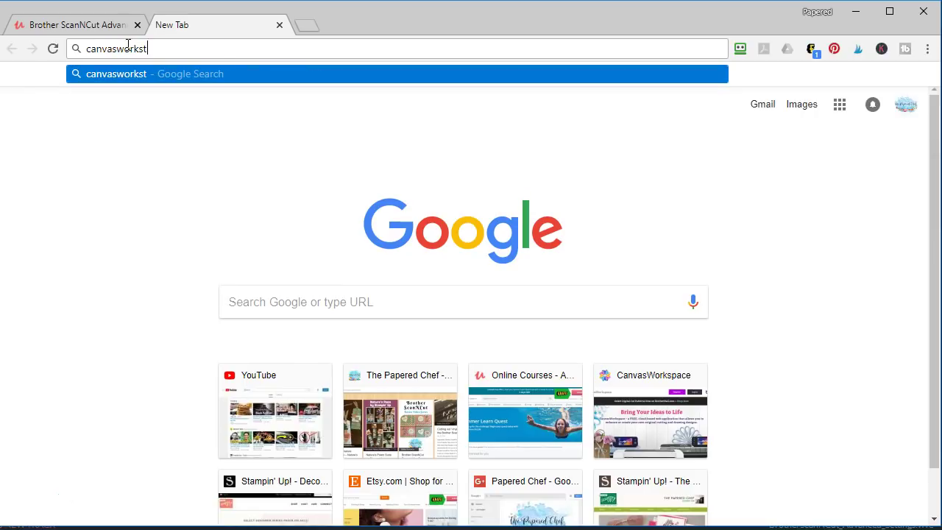
{"action": "key", "text": "BackSpace"}
{"action": "type", "text": "pac"}
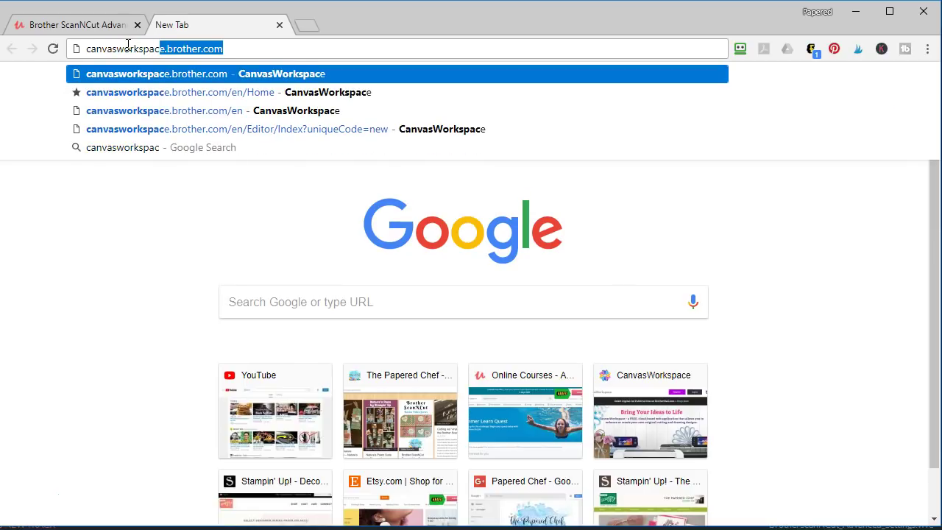
{"action": "type", "text": "e.br"}
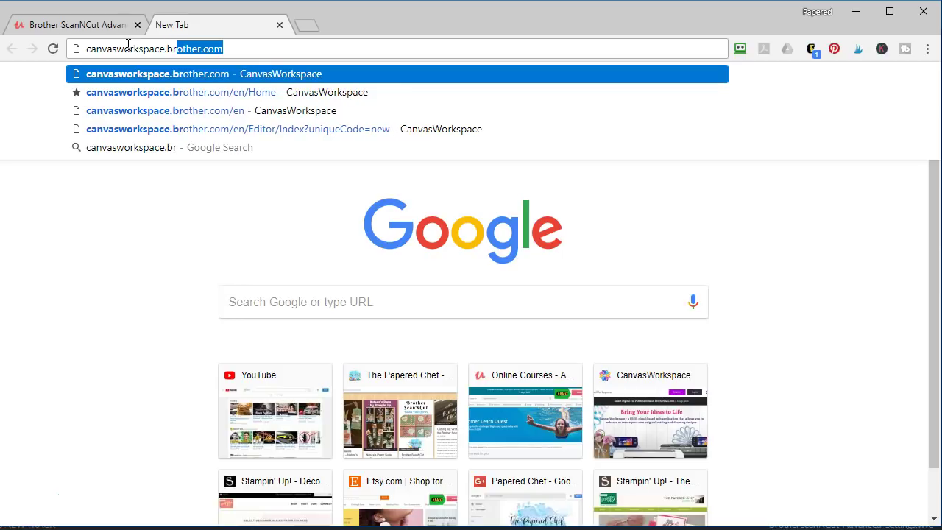
{"action": "type", "text": "other.com"}
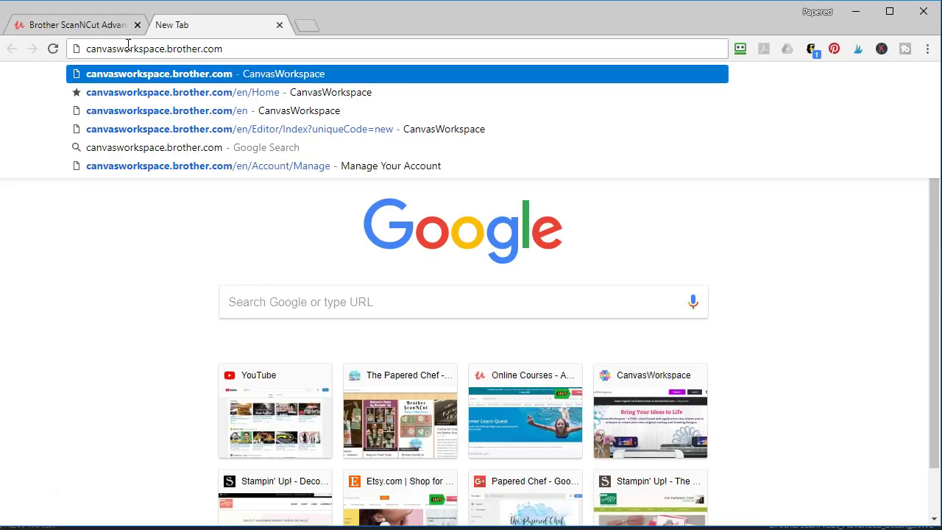
{"action": "key", "text": "Return"}
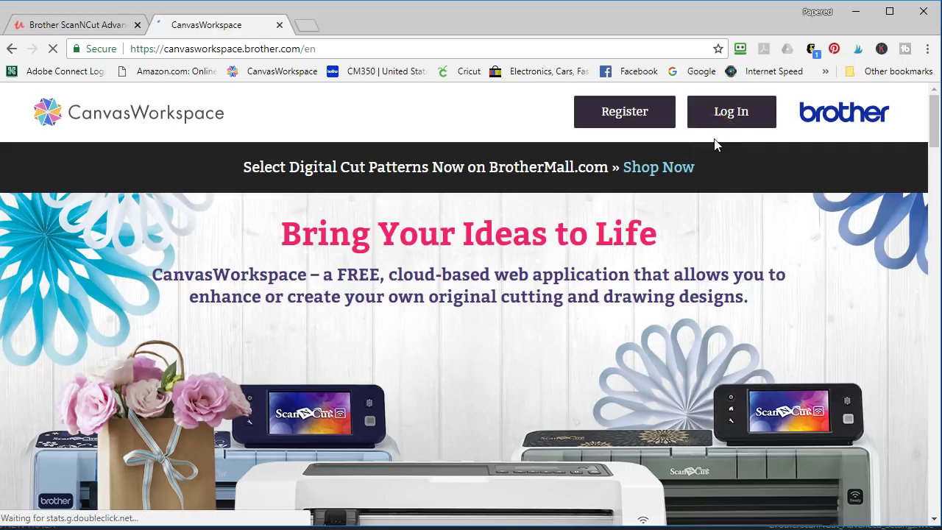
- Start registration, scroll through the Terms and Conditions, tick I agree and continue to the form
{"action": "left_click", "coordinate": [726, 120]}
{"action": "left_click", "coordinate": [720, 121]}
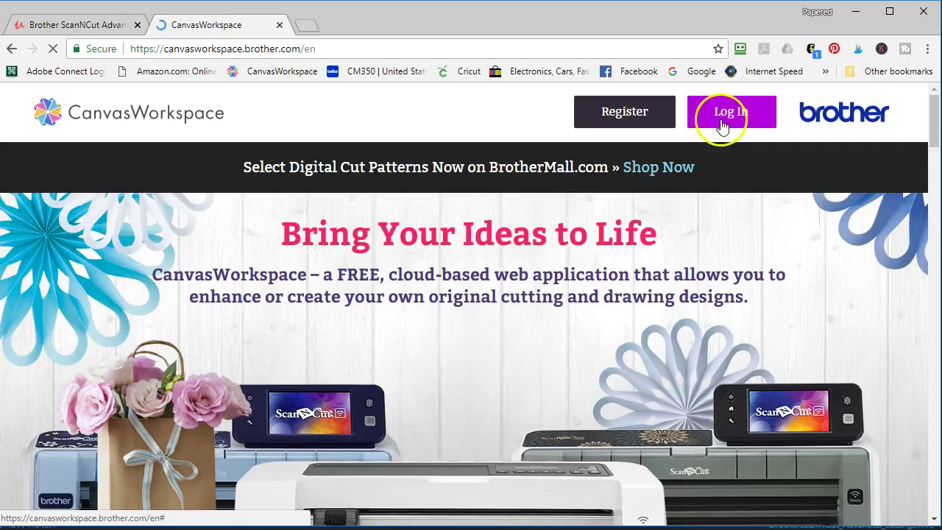
{"action": "left_click", "coordinate": [624, 118]}
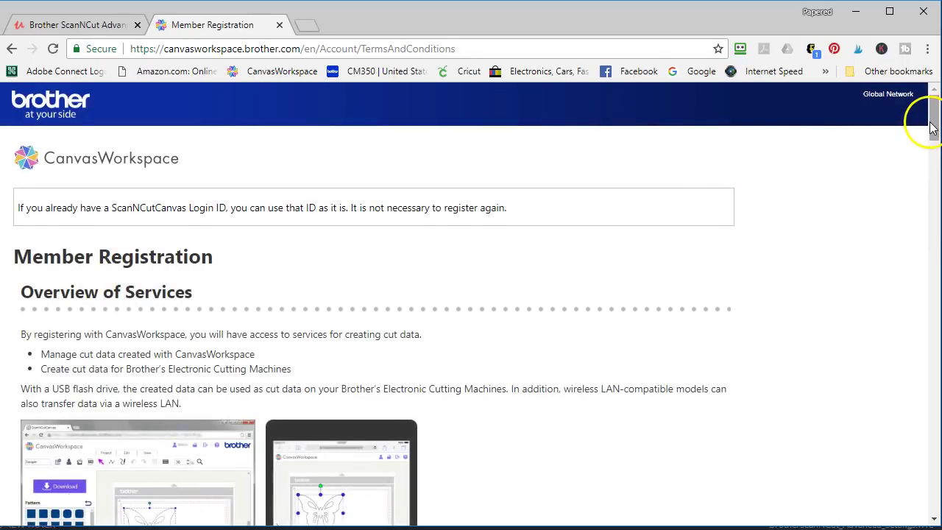
{"action": "left_click_drag", "start_coordinate": [930, 123], "coordinate": [931, 507]}
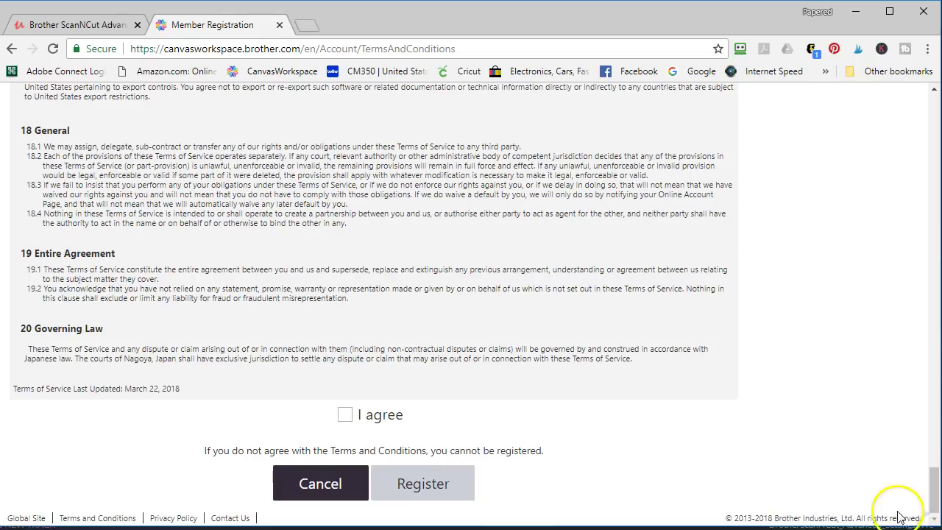
{"action": "left_click", "coordinate": [349, 421]}
{"action": "left_click", "coordinate": [452, 483]}
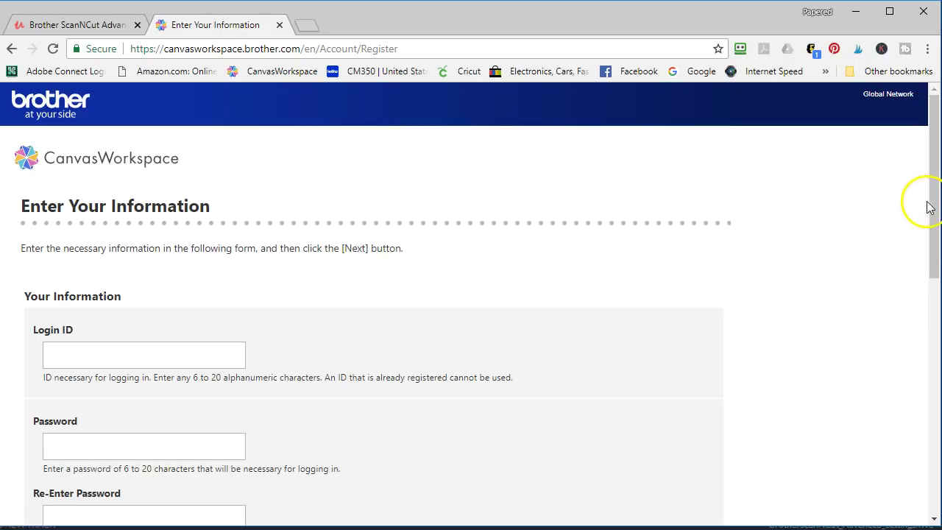
{"action": "left_click_drag", "start_coordinate": [934, 206], "coordinate": [933, 275]}
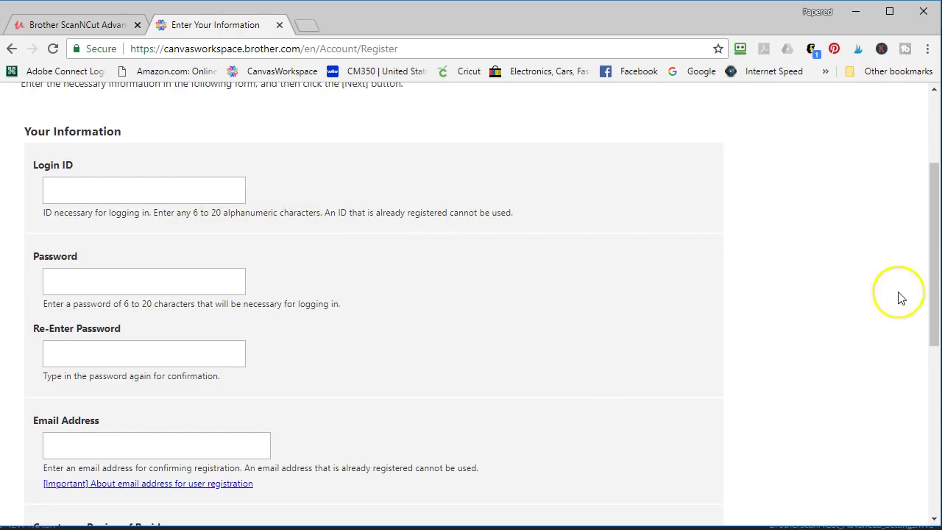
{"action": "left_click_drag", "start_coordinate": [935, 297], "coordinate": [919, 504]}
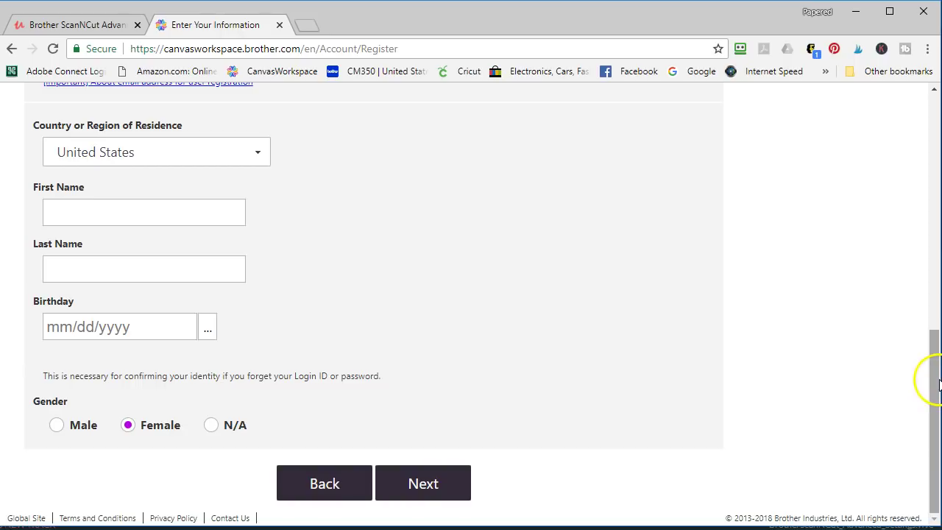
{"action": "left_click_drag", "start_coordinate": [930, 379], "coordinate": [933, 103]}
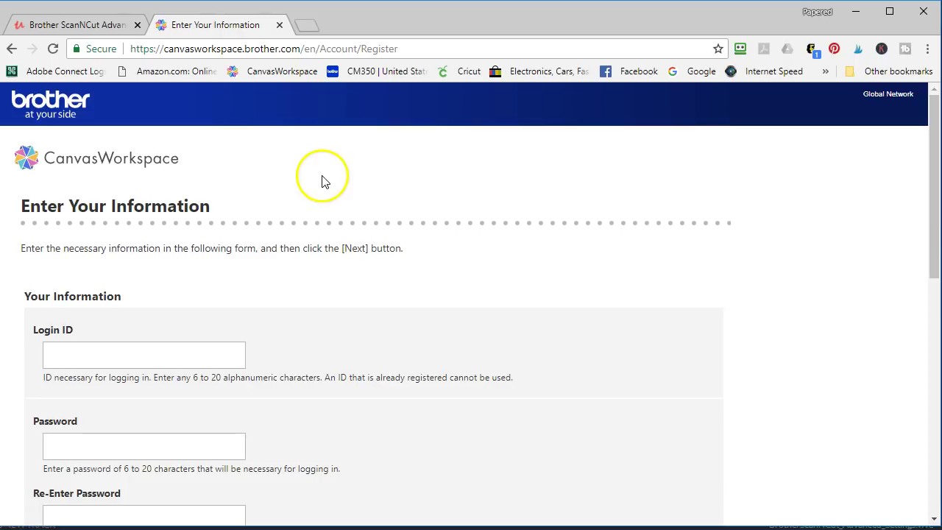
- Strip /en/Account/Register from the address to reload the CanvasWorkspace home page
{"action": "left_click", "coordinate": [276, 49]}
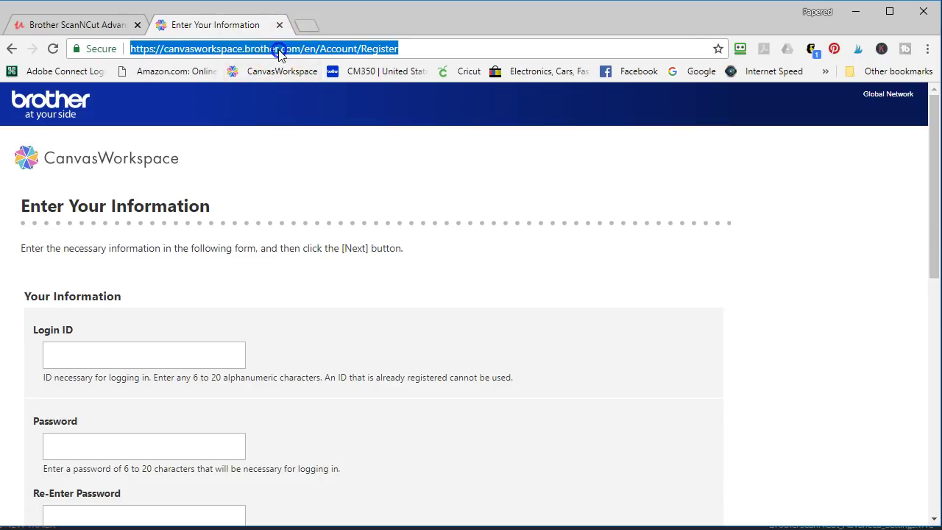
{"action": "left_click_drag", "start_coordinate": [301, 48], "coordinate": [412, 43]}
{"action": "key", "text": "BackSpace"}
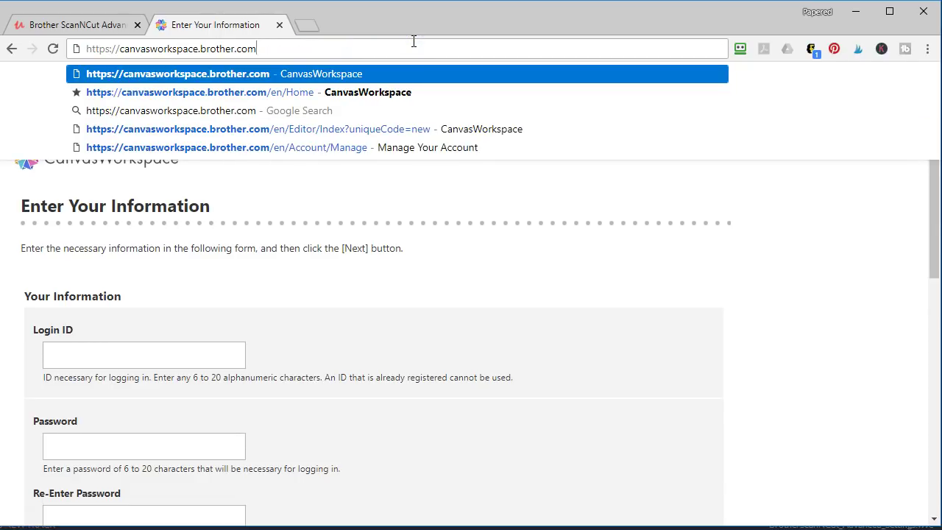
{"action": "key", "text": "Return"}
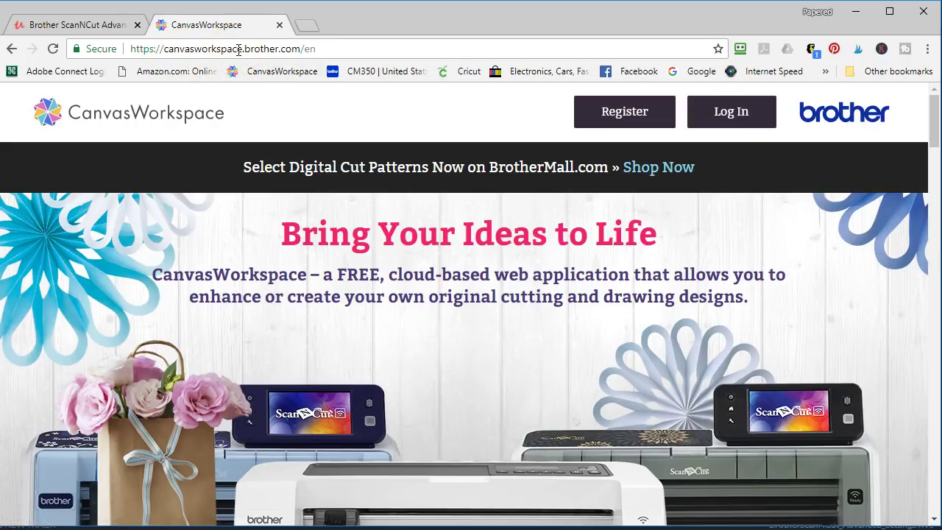
{"action": "left_click", "coordinate": [303, 140]}
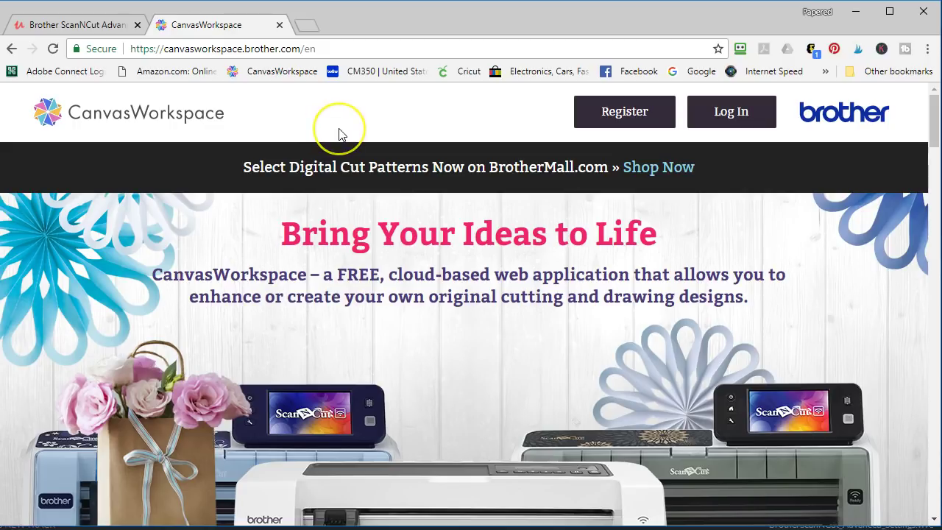
{"action": "left_click", "coordinate": [338, 135]}
{"action": "left_click", "coordinate": [302, 266]}
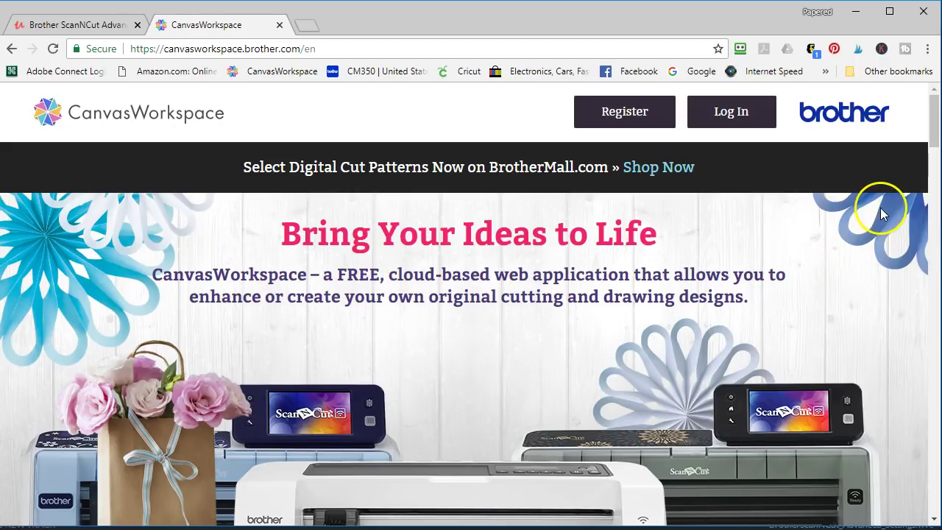
- Sign in to CanvasWorkspace with the saved Brother login from RoboForm
{"action": "left_click", "coordinate": [745, 127]}
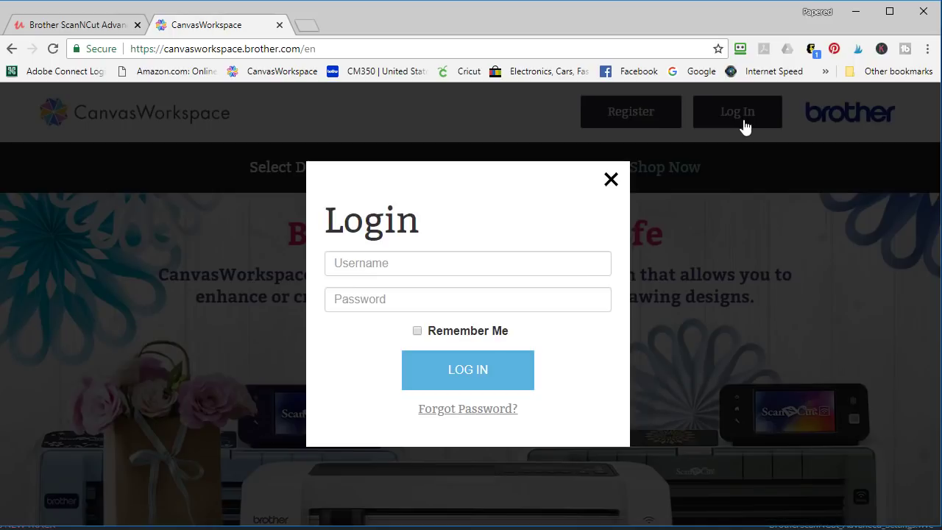
{"action": "left_click", "coordinate": [442, 264]}
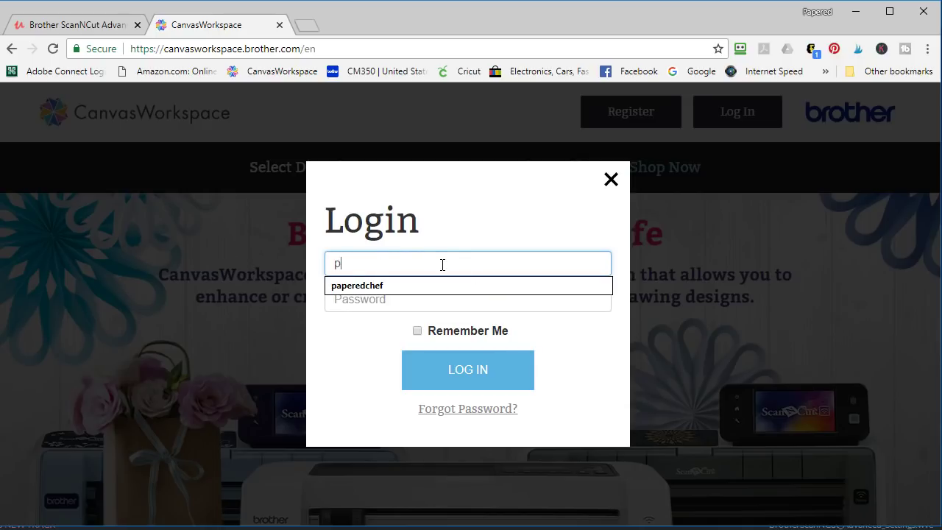
{"action": "type", "text": "a"}
{"action": "left_click", "coordinate": [419, 287]}
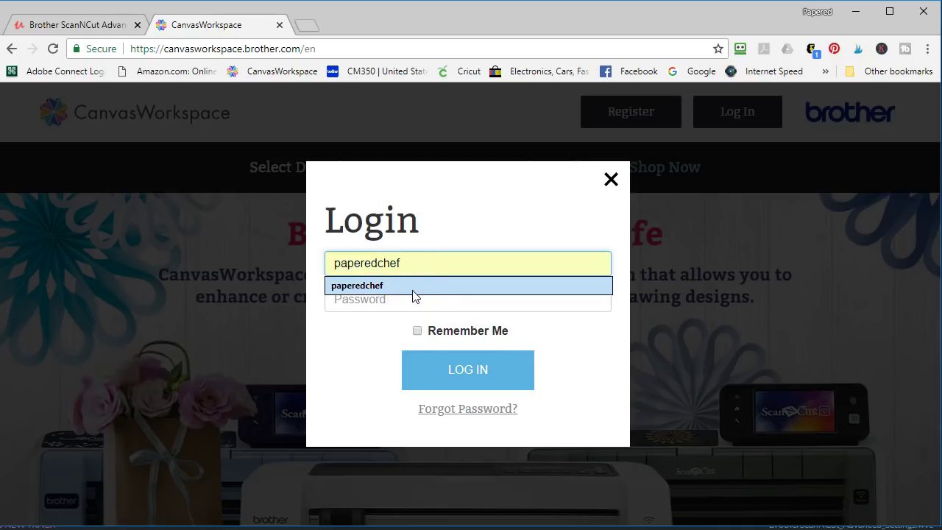
{"action": "left_click", "coordinate": [413, 291]}
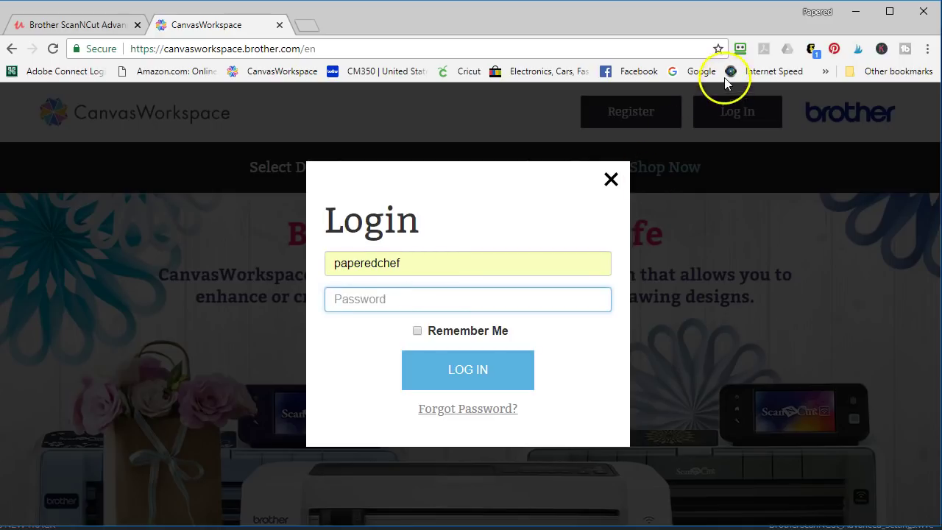
{"action": "left_click", "coordinate": [740, 50]}
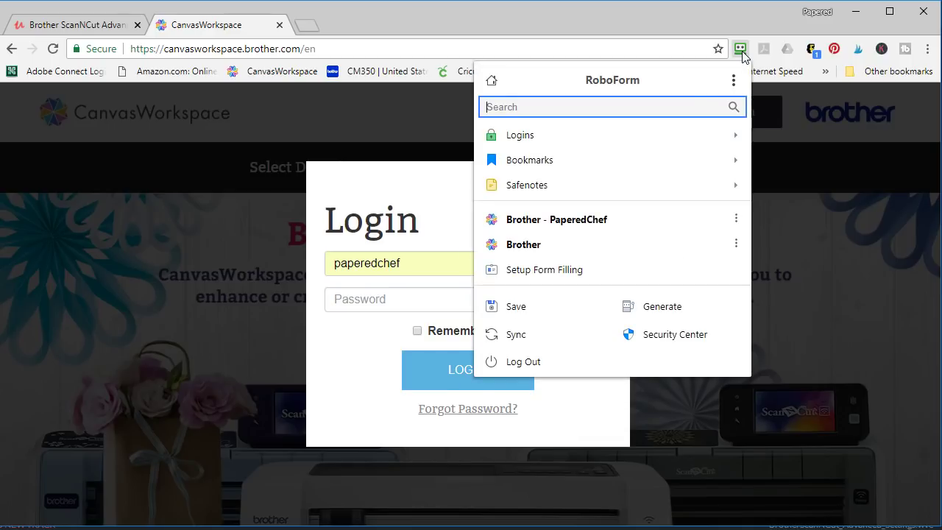
{"action": "left_click", "coordinate": [572, 228]}
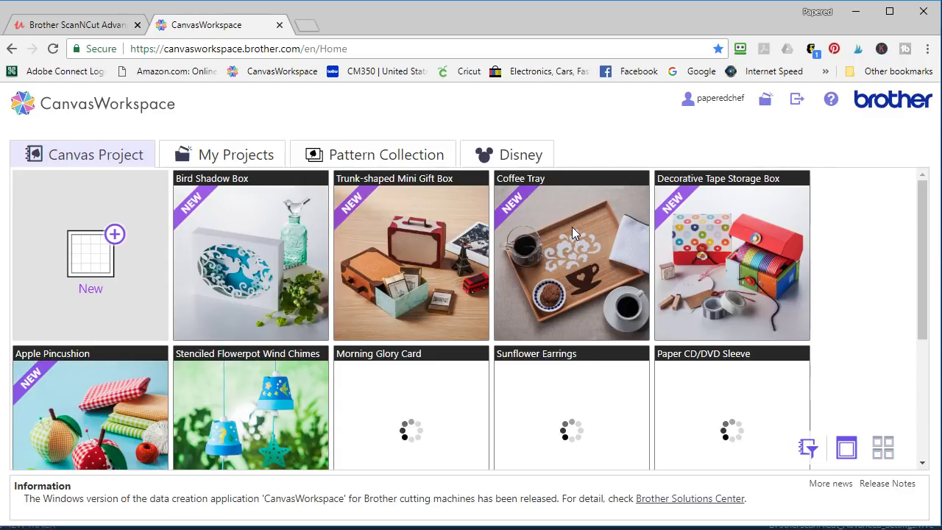
{"action": "left_click", "coordinate": [347, 221]}
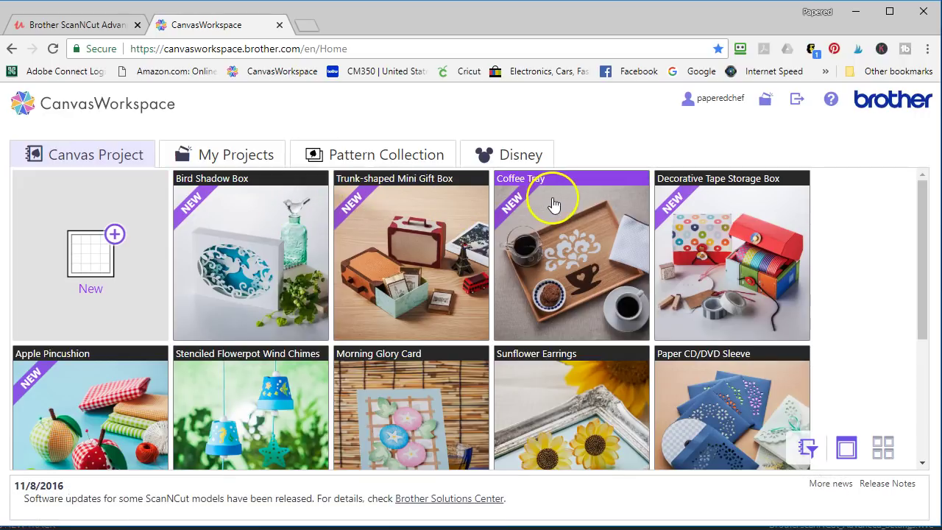
{"action": "left_click", "coordinate": [919, 194]}
{"action": "left_click_drag", "start_coordinate": [919, 193], "coordinate": [918, 294]}
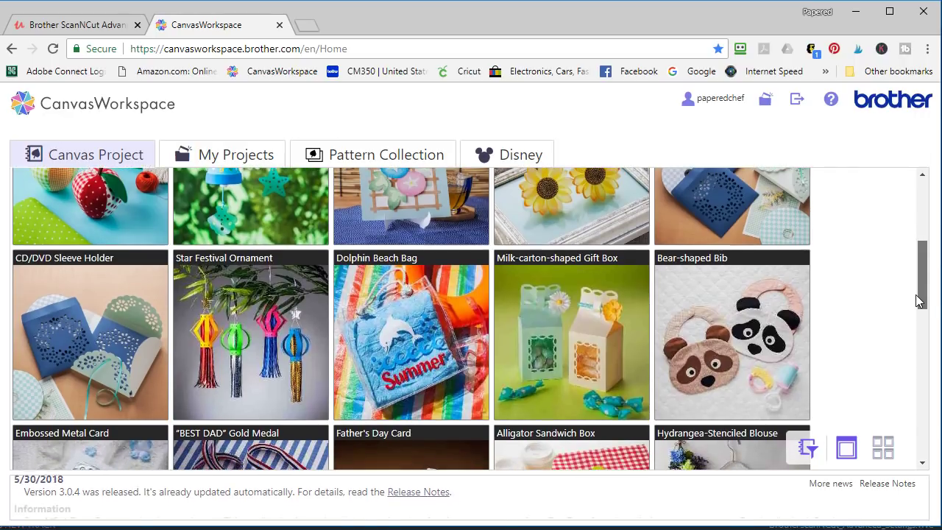
{"action": "left_click_drag", "start_coordinate": [918, 297], "coordinate": [918, 349]}
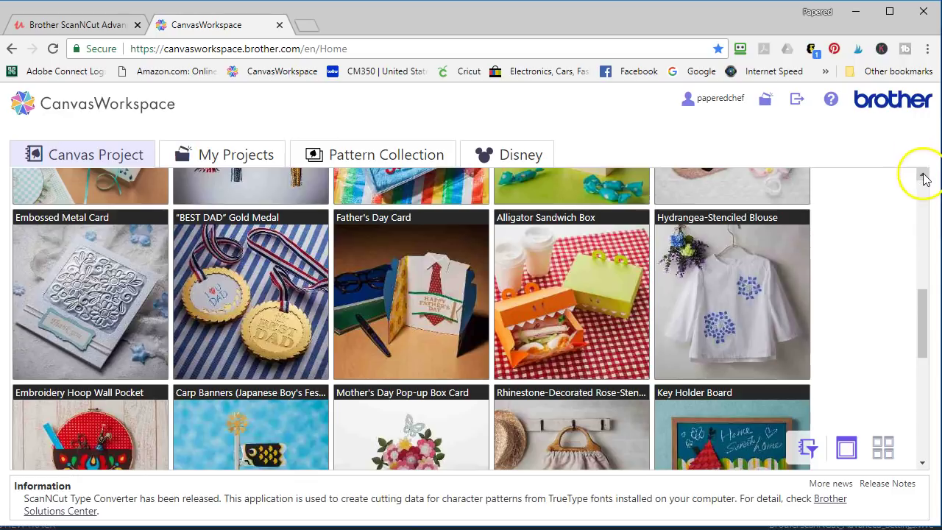
{"action": "left_click", "coordinate": [922, 175]}
{"action": "left_click", "coordinate": [923, 176]}
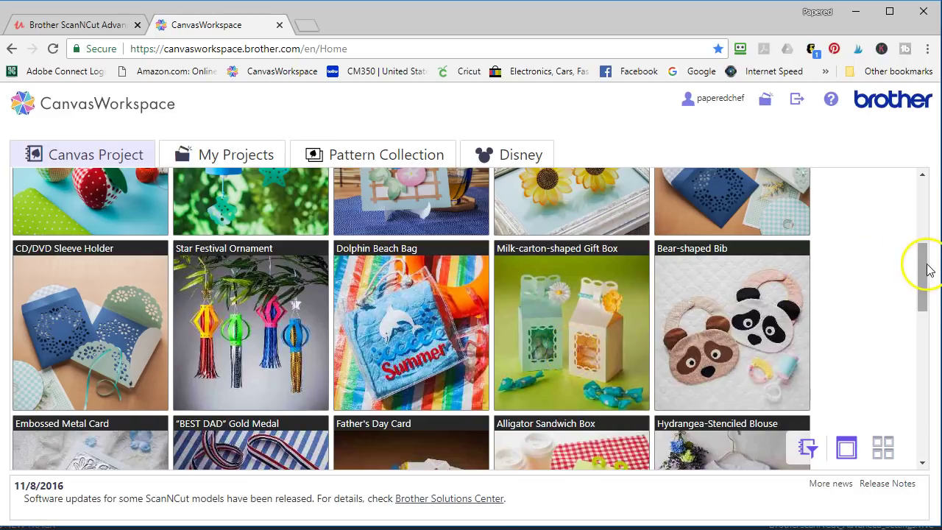
{"action": "left_click_drag", "start_coordinate": [925, 265], "coordinate": [927, 408]}
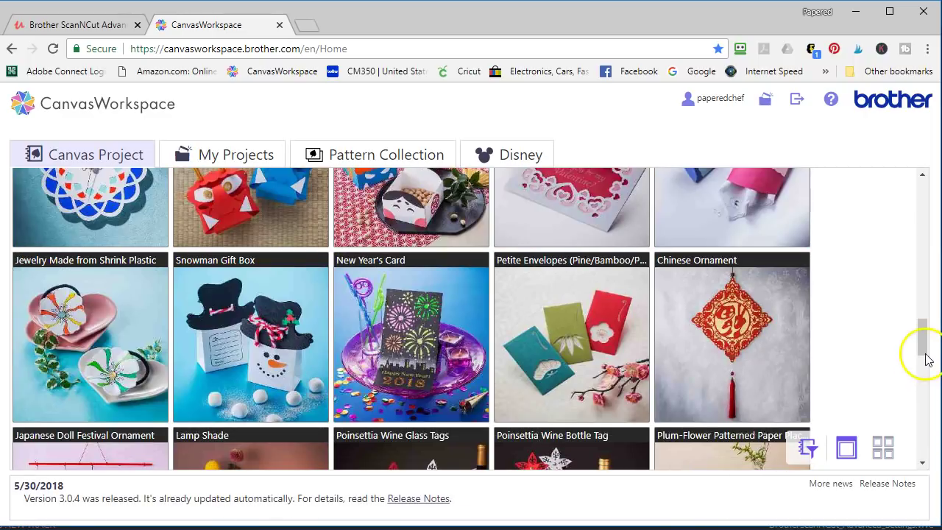
{"action": "left_click_drag", "start_coordinate": [924, 338], "coordinate": [921, 415]}
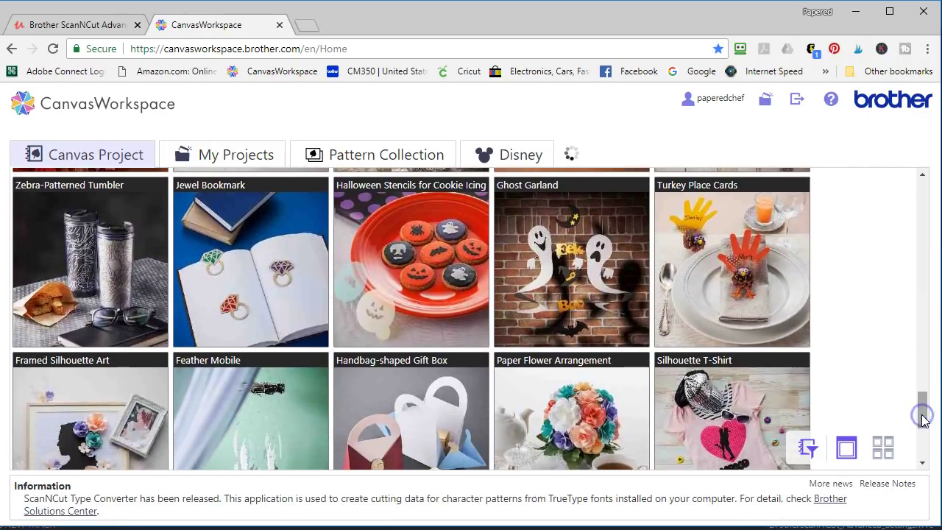
{"action": "left_click", "coordinate": [806, 452]}
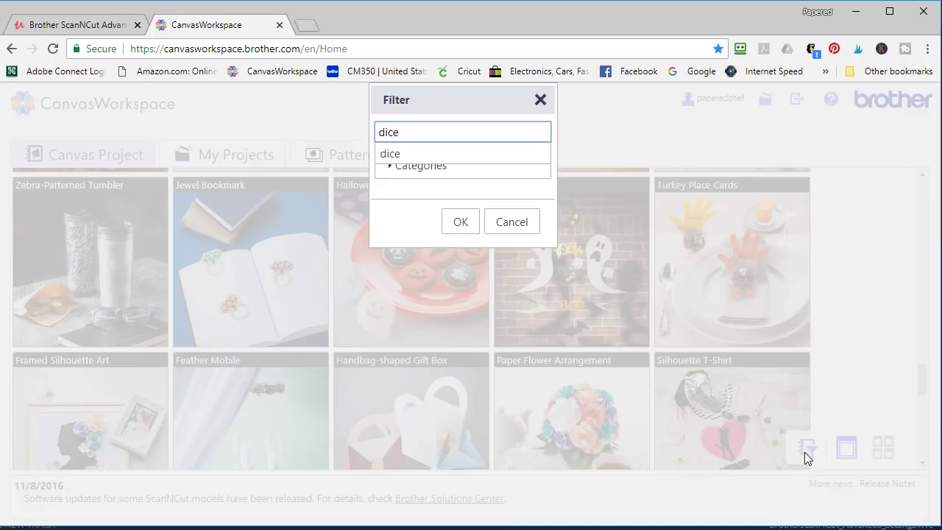
{"action": "key", "text": "Return"}
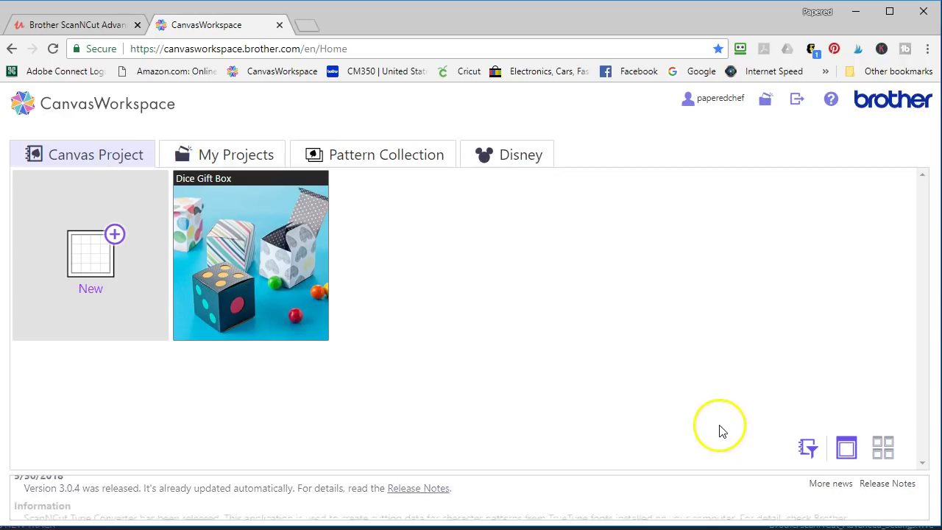
{"action": "left_click", "coordinate": [807, 447]}
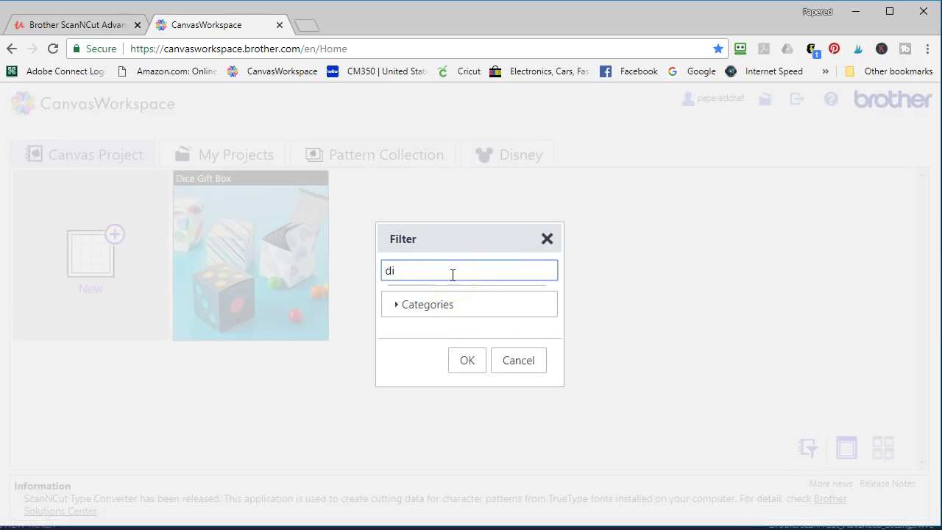
{"action": "left_click", "coordinate": [458, 362]}
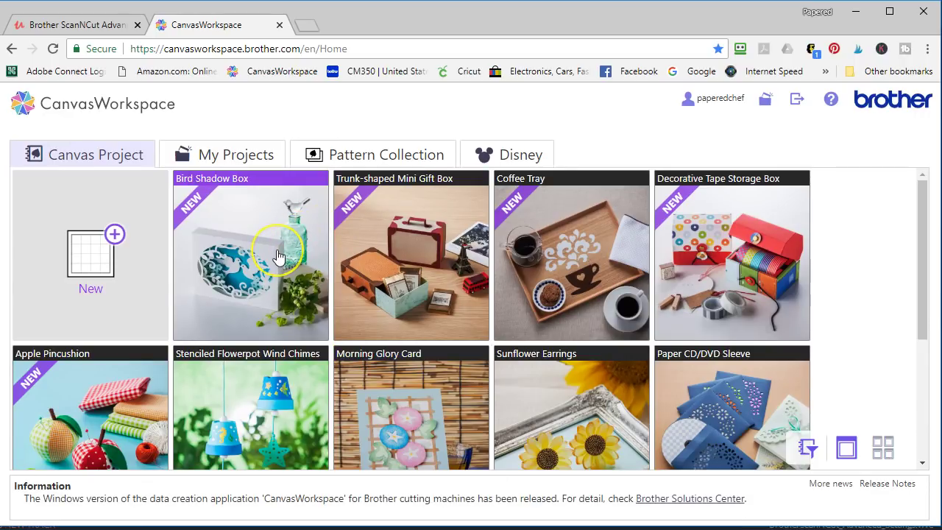
- Switch to My Projects, listing BackToSchool, Welcome, Dog, Paw Border and other saved projects
{"action": "left_click", "coordinate": [418, 265]}
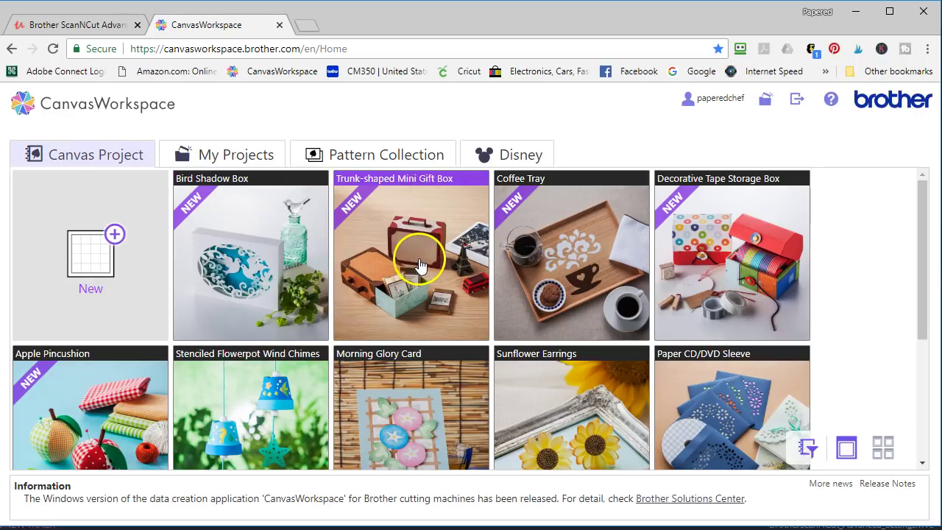
{"action": "left_click", "coordinate": [572, 254]}
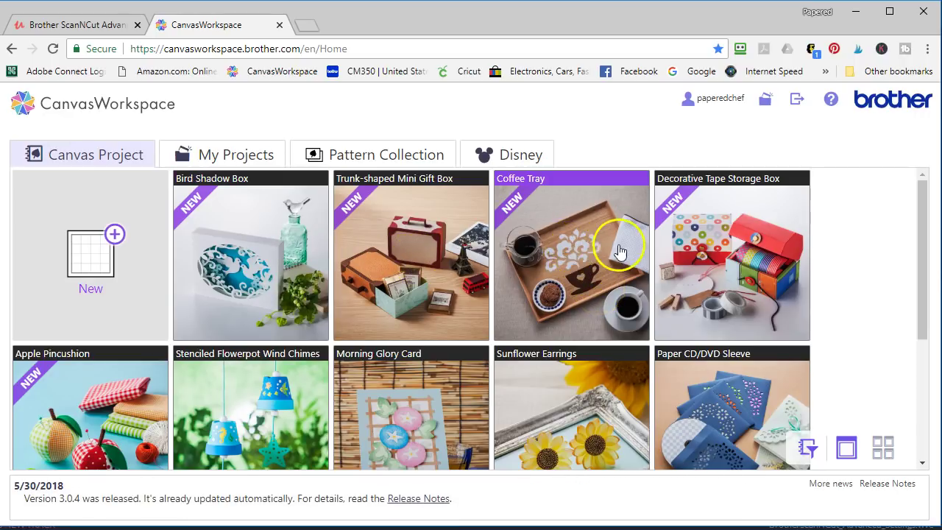
{"action": "mouse_move", "coordinate": [929, 217]}
{"action": "left_mouse_down"}
{"action": "mouse_move", "coordinate": [916, 329]}
{"action": "mouse_move", "coordinate": [932, 206]}
{"action": "left_mouse_up"}
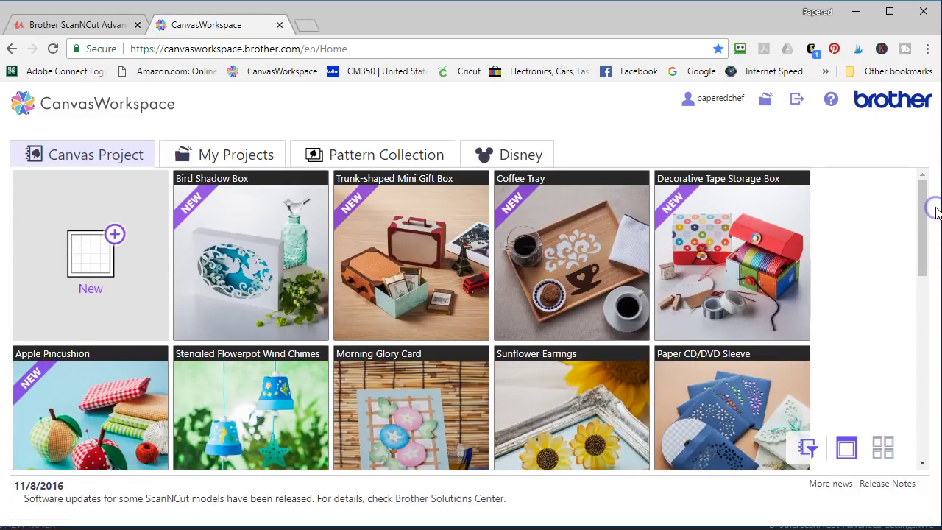
{"action": "left_click", "coordinate": [241, 158]}
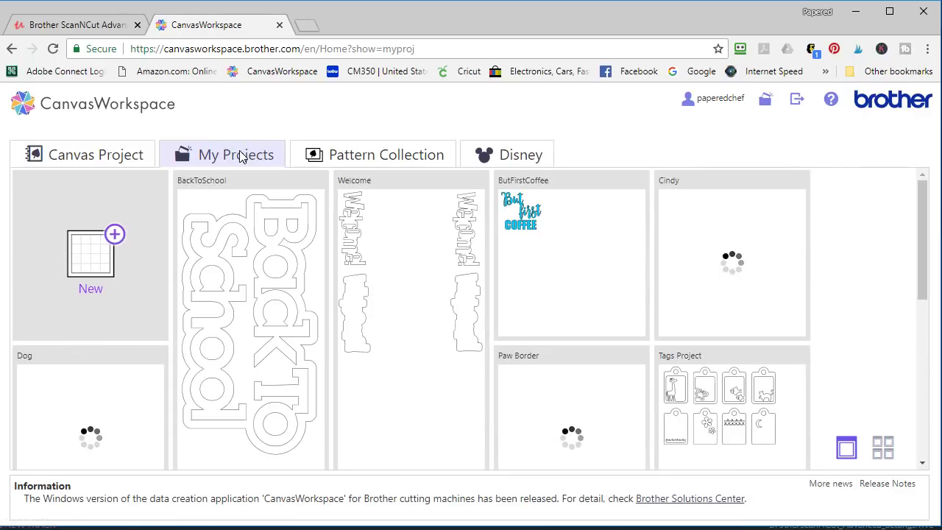
{"action": "left_click", "coordinate": [252, 242]}
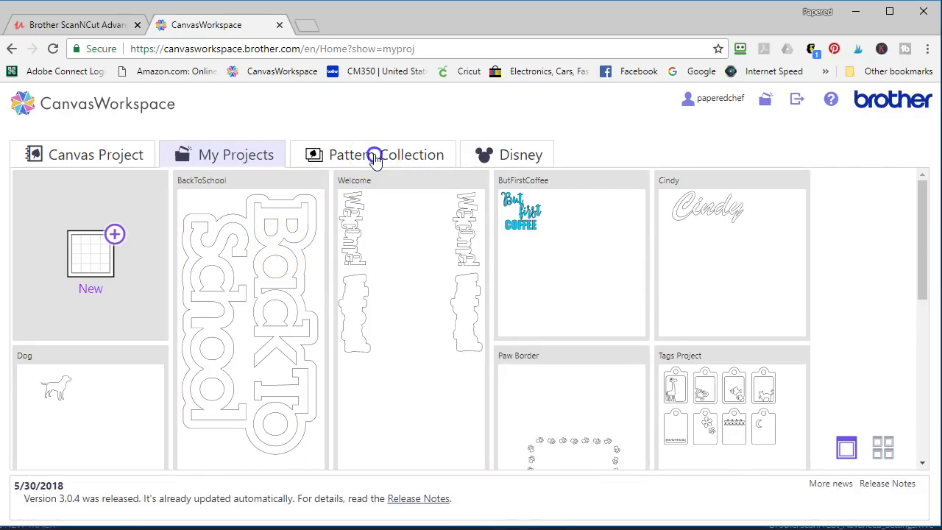
- Open Pattern Collection and scroll through sets like Tattered Lace and SVG Cutting Files
{"action": "left_click", "coordinate": [375, 157]}
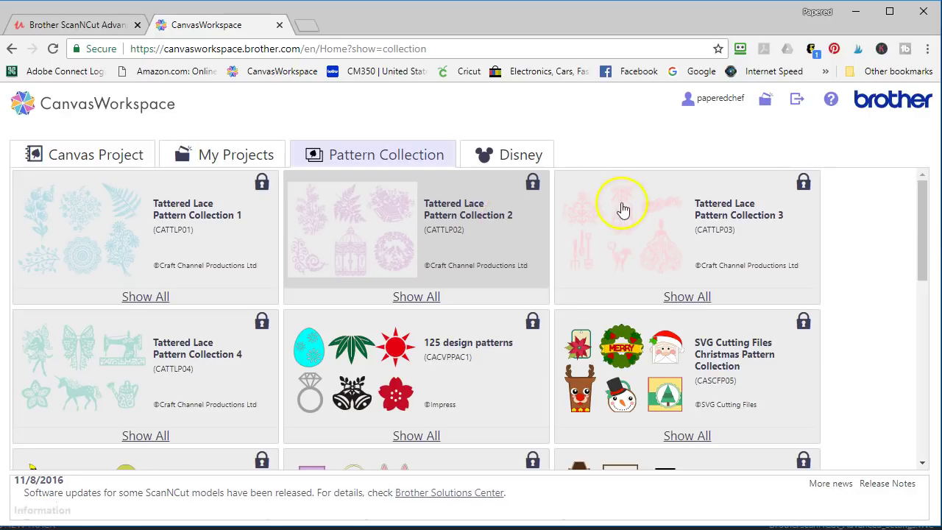
{"action": "left_click_drag", "start_coordinate": [927, 200], "coordinate": [912, 269]}
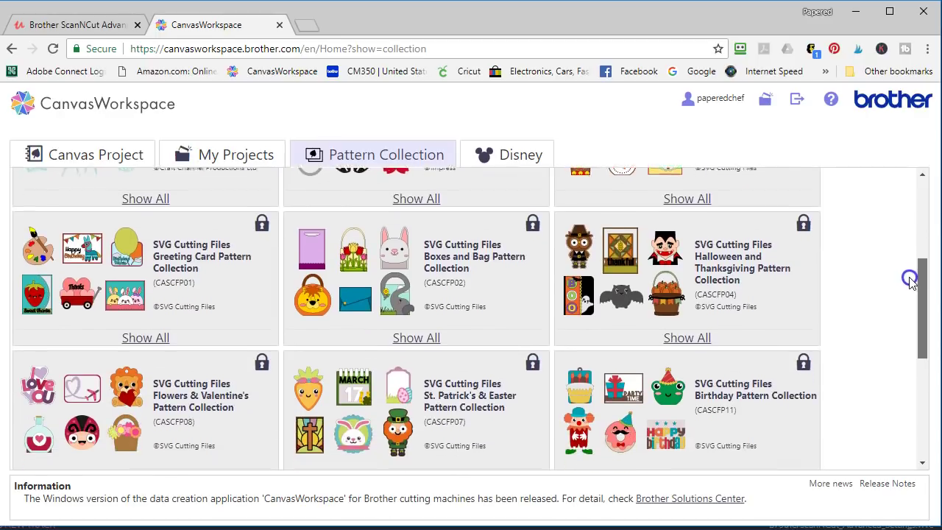
{"action": "scroll", "coordinate": [910, 285], "scroll_direction": "down", "scroll_amount": 3}
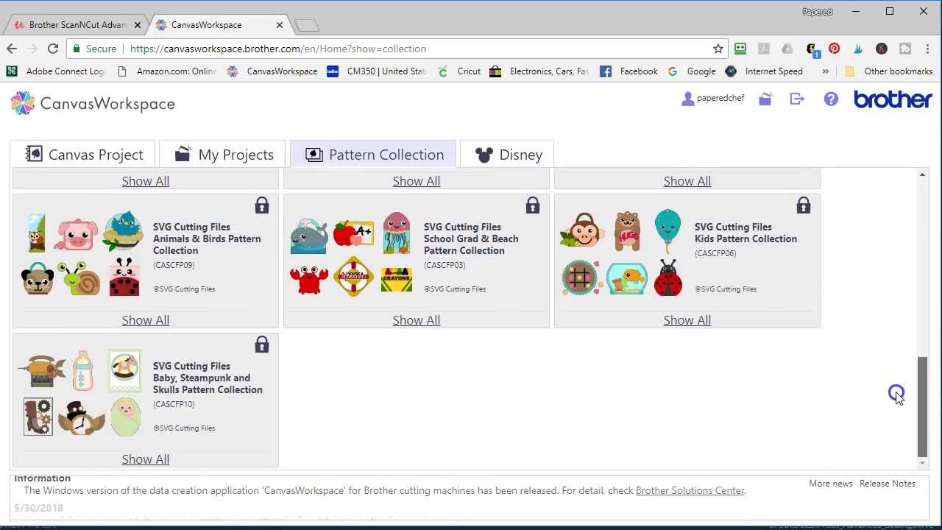
{"action": "scroll", "coordinate": [896, 398], "scroll_direction": "up", "scroll_amount": 2}
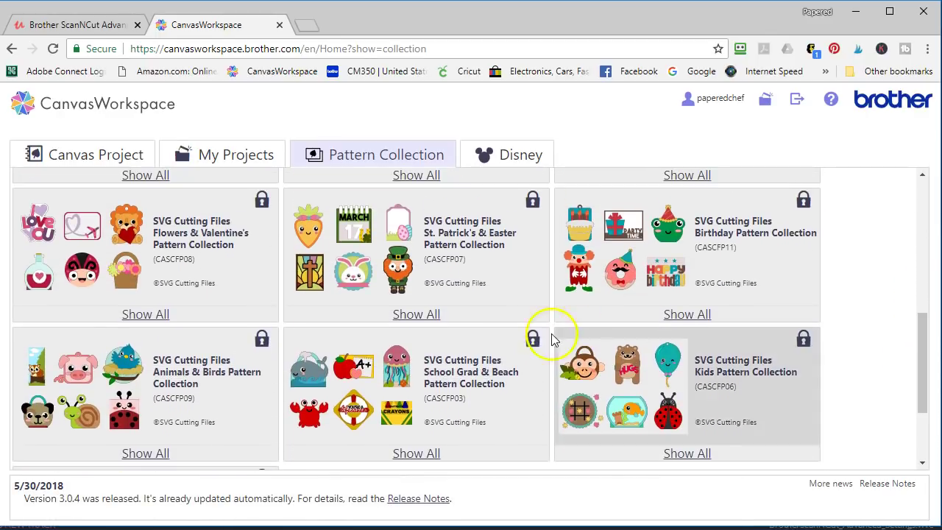
- Try the locked School Grad & Beach collection, view its activation page, then go back
{"action": "left_click", "coordinate": [534, 338]}
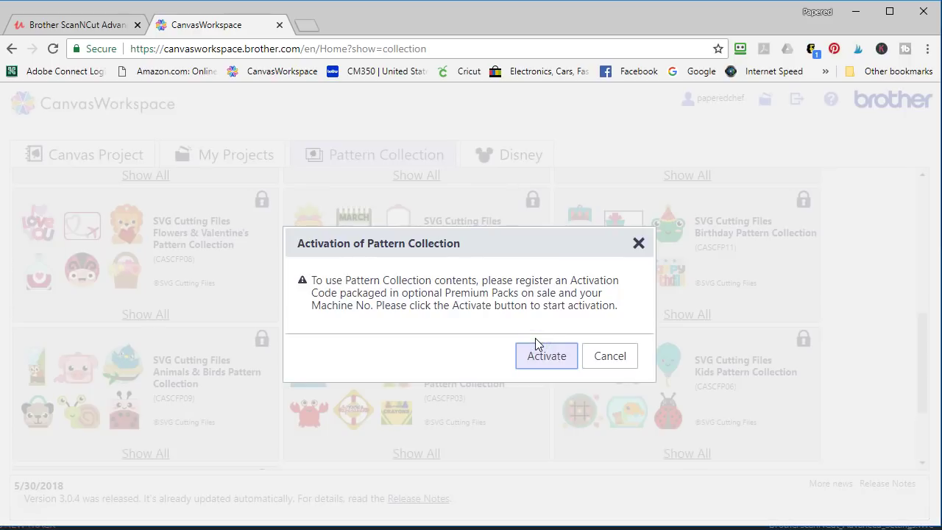
{"action": "left_click", "coordinate": [541, 356]}
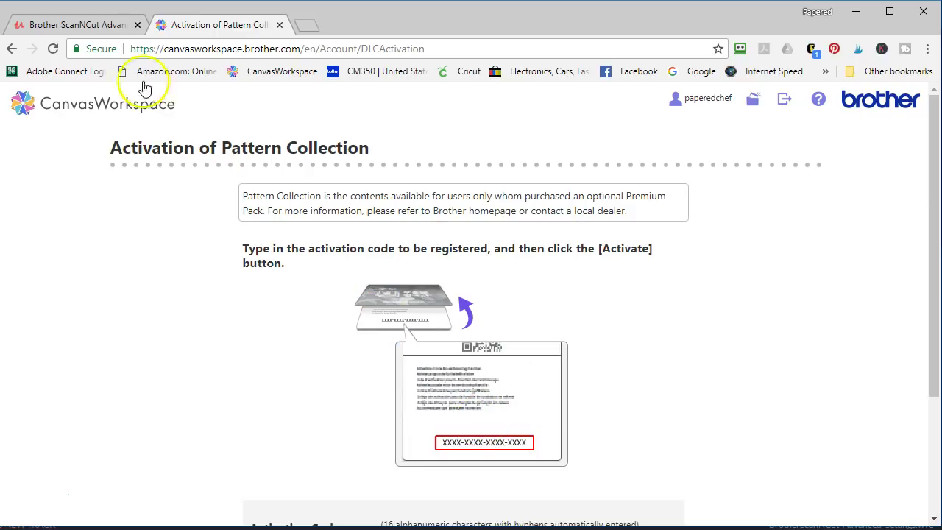
{"action": "left_click", "coordinate": [12, 52]}
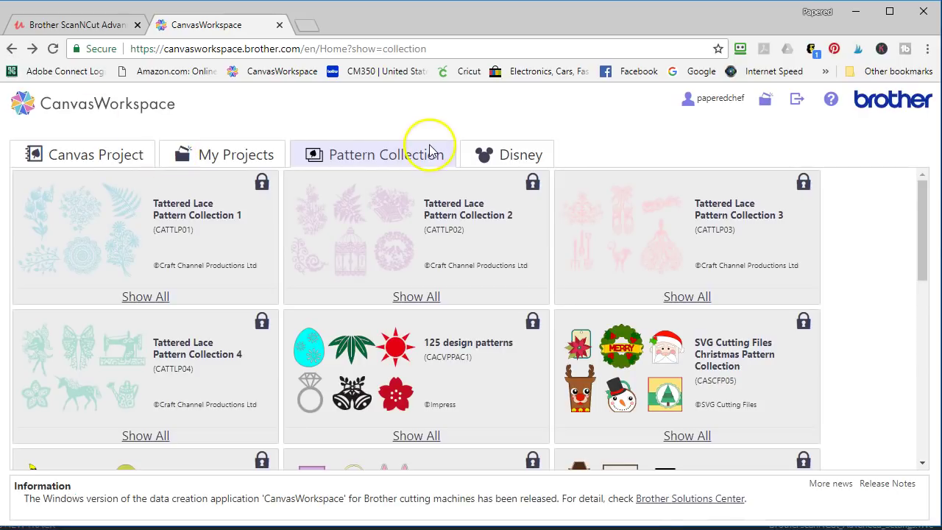
- Switch to the Disney tab and point out the Disney Frozen Home-Deco collection
{"action": "left_click", "coordinate": [517, 156]}
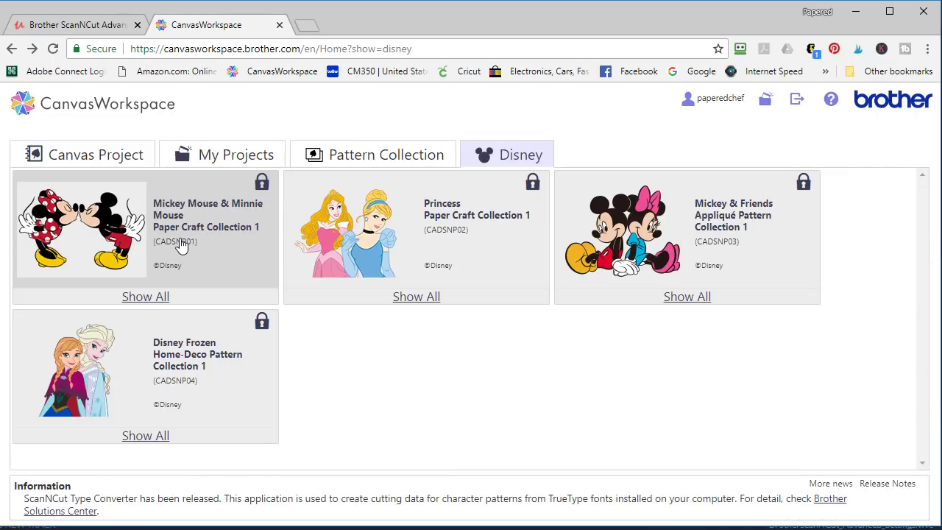
{"action": "left_click", "coordinate": [134, 352]}
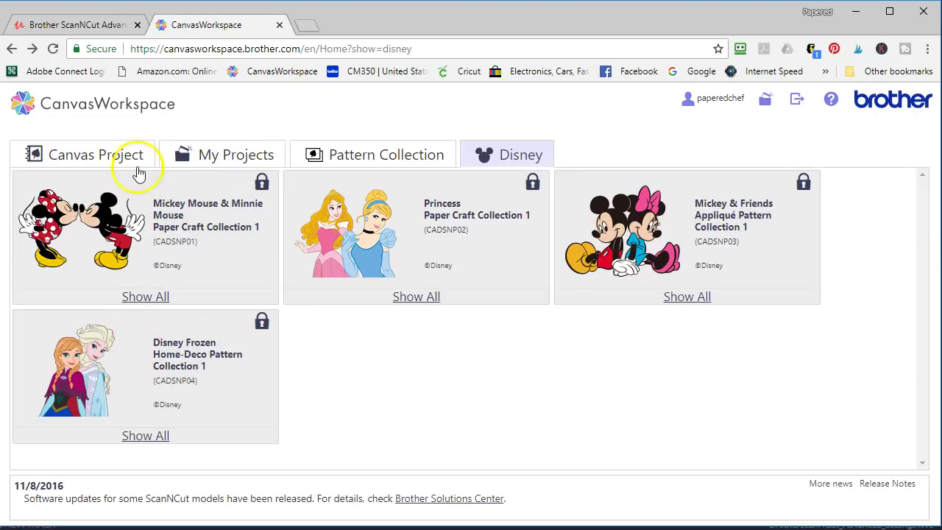
- From My Projects, create a New blank project in the editor
{"action": "left_click", "coordinate": [194, 153]}
{"action": "left_click", "coordinate": [86, 236]}
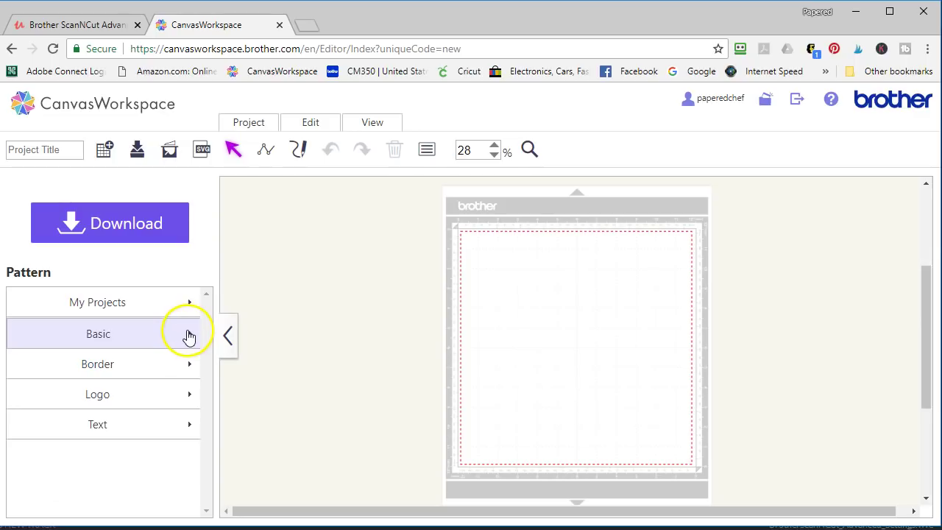
{"action": "left_click", "coordinate": [190, 343]}
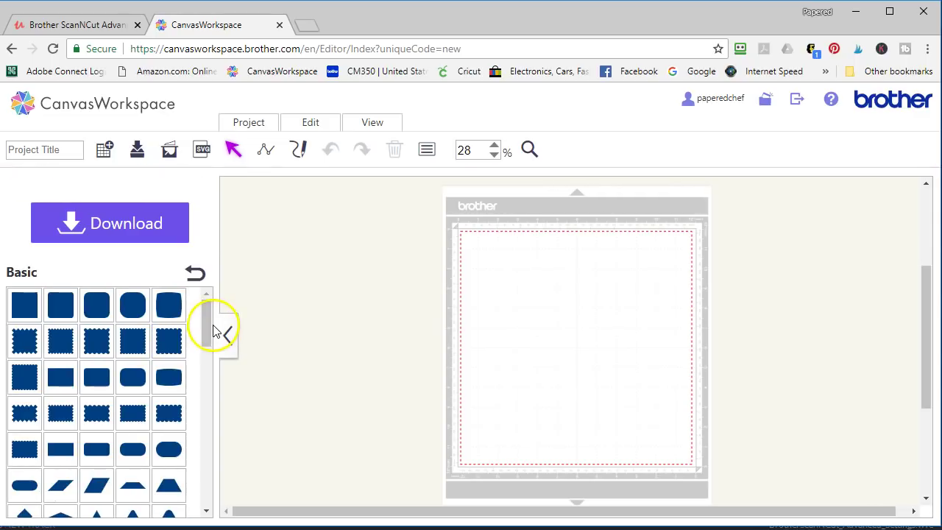
{"action": "left_click_drag", "start_coordinate": [208, 319], "coordinate": [208, 473]}
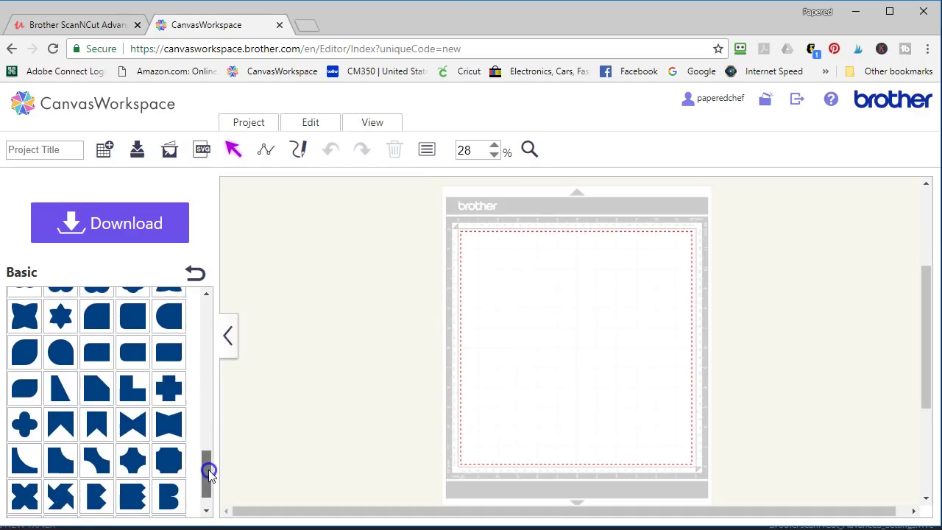
{"action": "left_click", "coordinate": [195, 271]}
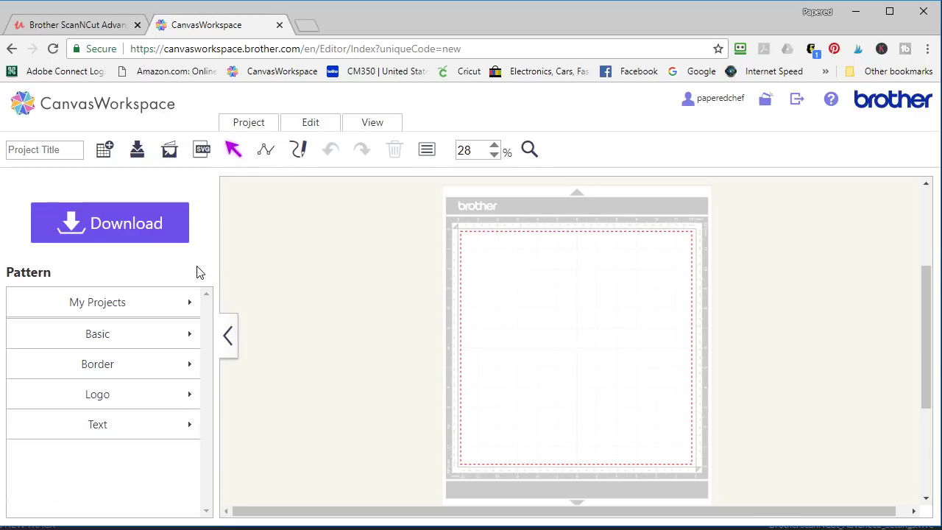
{"action": "left_click", "coordinate": [176, 368]}
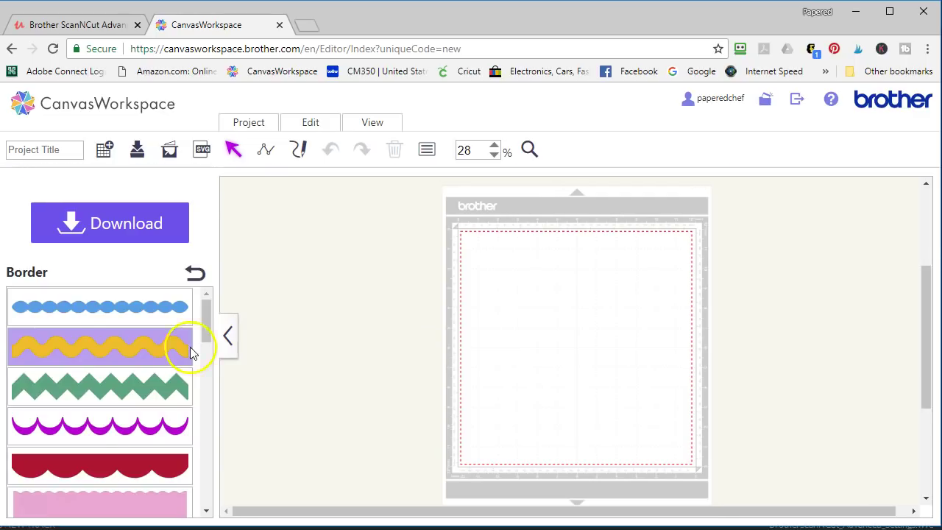
{"action": "left_click_drag", "start_coordinate": [208, 328], "coordinate": [208, 469]}
{"action": "left_click", "coordinate": [148, 485]}
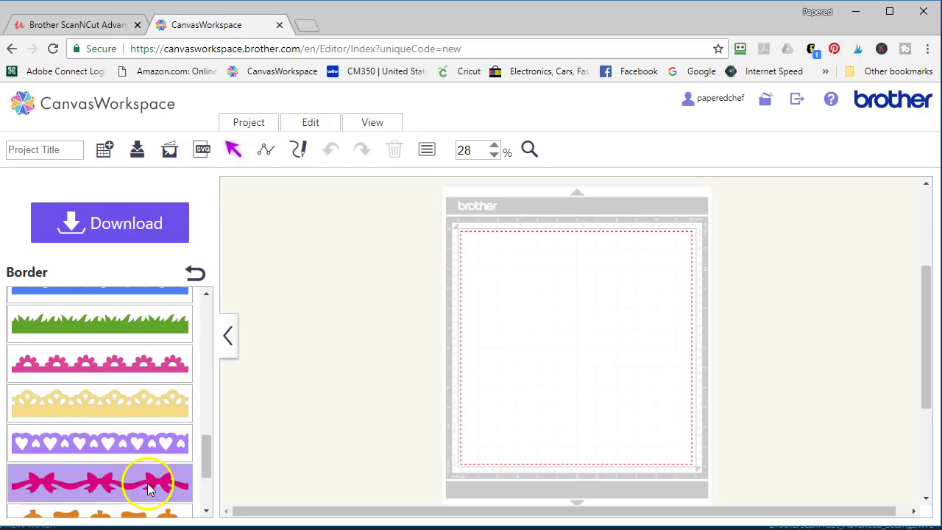
{"action": "left_click", "coordinate": [196, 273]}
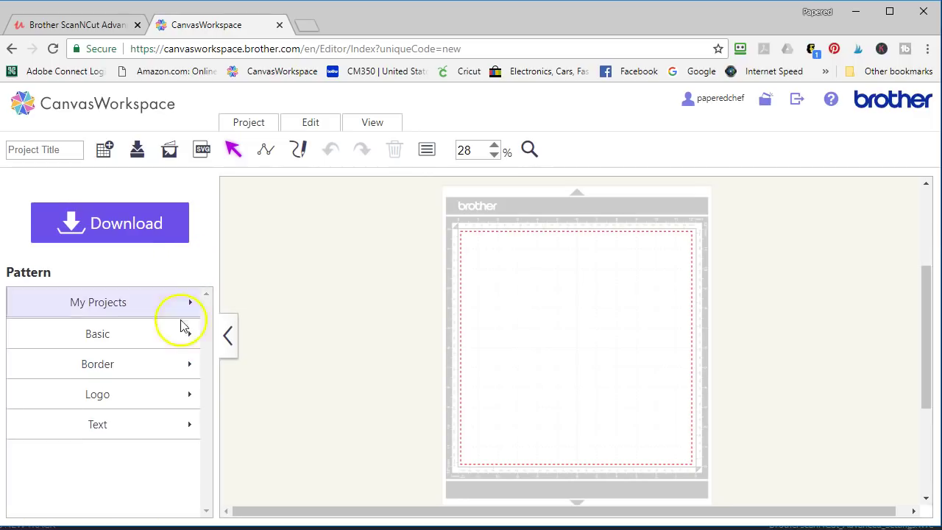
- Browse the Logo patterns, such as Back To School, then return to the categories
{"action": "left_click", "coordinate": [180, 397]}
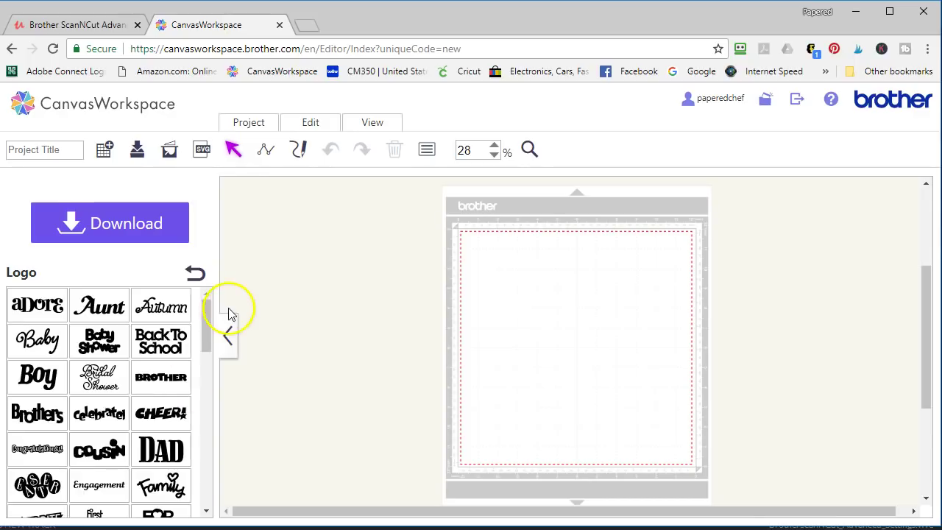
{"action": "left_click", "coordinate": [163, 350]}
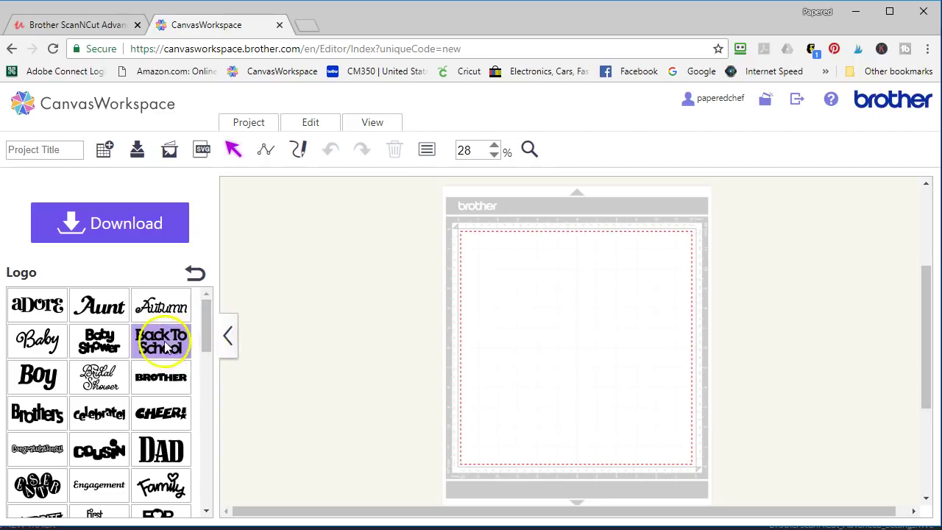
{"action": "left_click_drag", "start_coordinate": [211, 331], "coordinate": [209, 496]}
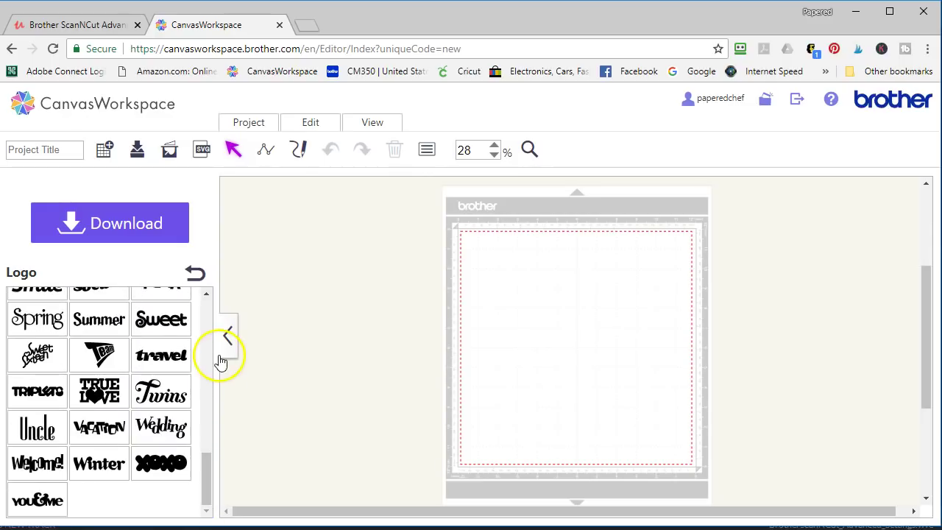
{"action": "left_click", "coordinate": [197, 275]}
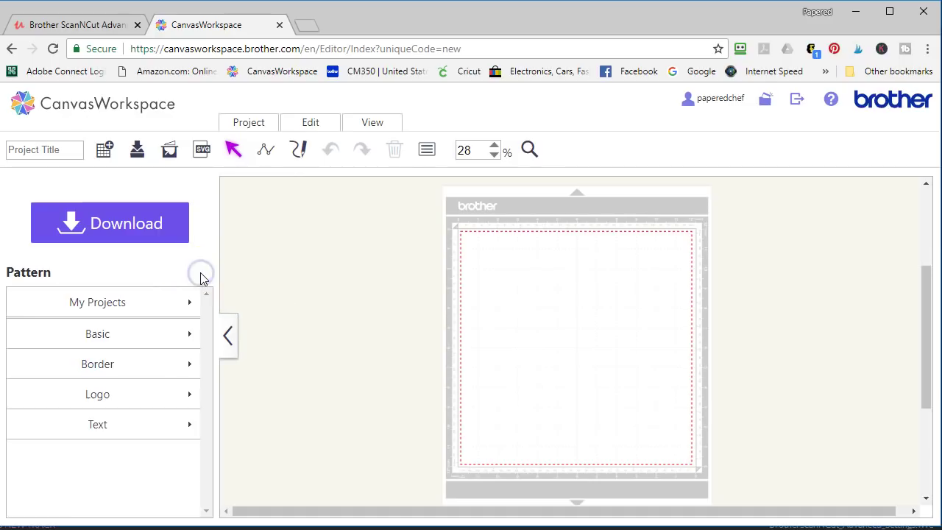
- Open the Text category and scroll through the ABCD and Cyrillic АБВГ font samples
{"action": "left_click", "coordinate": [113, 433]}
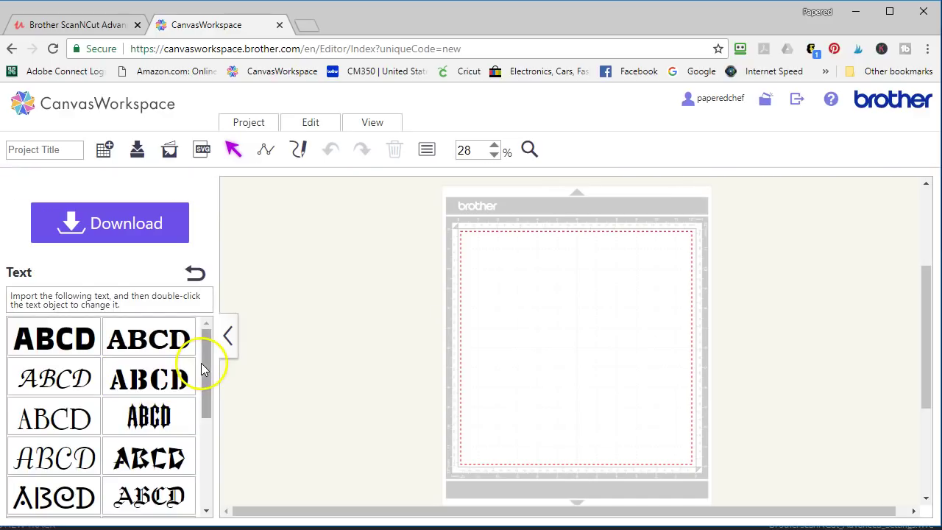
{"action": "mouse_move", "coordinate": [204, 359]}
{"action": "left_mouse_down"}
{"action": "mouse_move", "coordinate": [205, 457]}
{"action": "mouse_move", "coordinate": [210, 348]}
{"action": "mouse_move", "coordinate": [204, 454]}
{"action": "mouse_move", "coordinate": [214, 357]}
{"action": "left_mouse_up"}
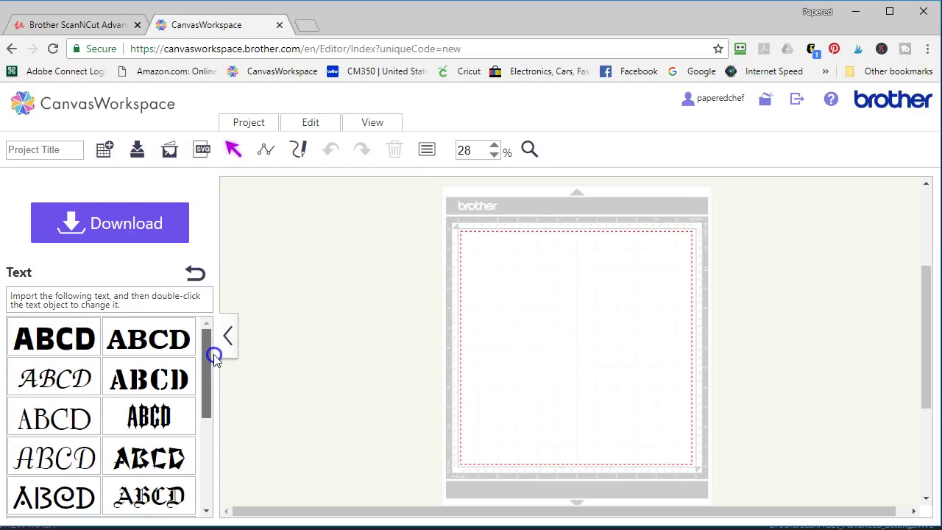
{"action": "left_click_drag", "start_coordinate": [214, 361], "coordinate": [212, 396]}
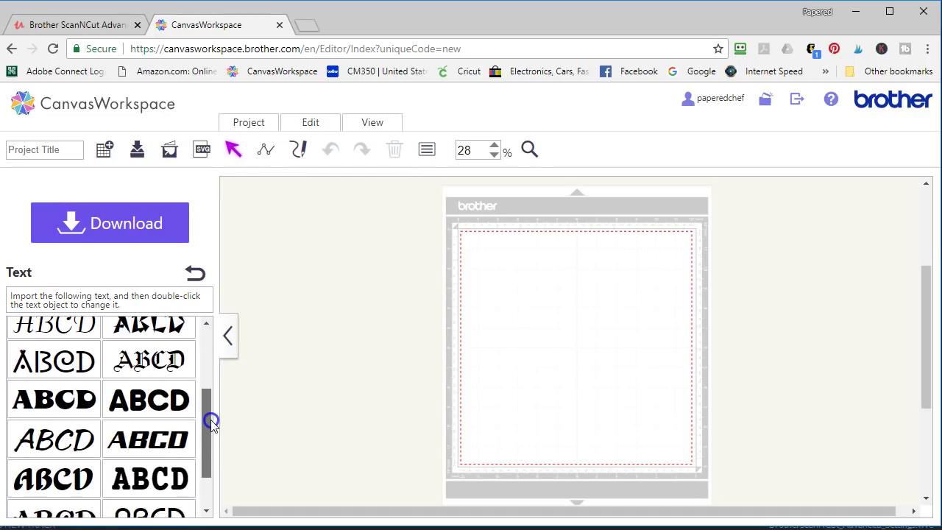
{"action": "left_click_drag", "start_coordinate": [211, 422], "coordinate": [204, 488]}
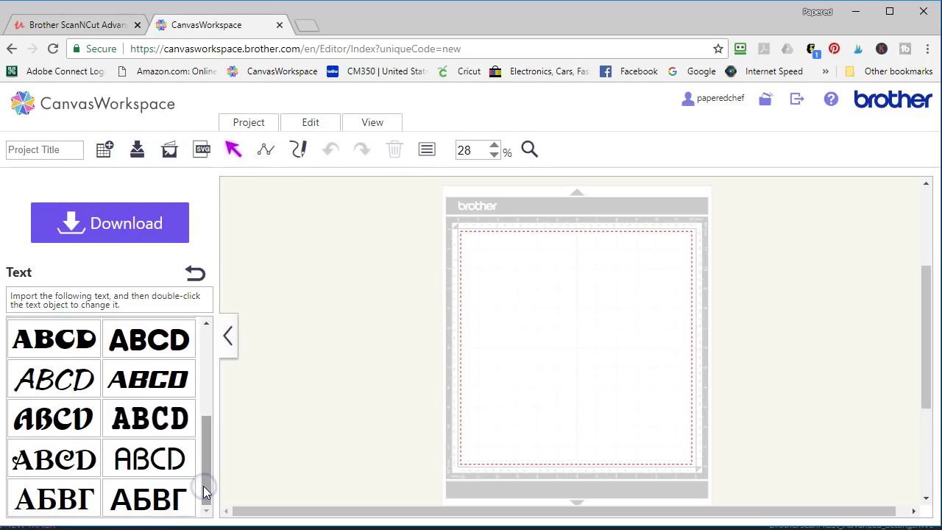
- Add a text object in the chosen Text panel font and replace its word with 'Kim'
{"action": "left_click", "coordinate": [163, 416]}
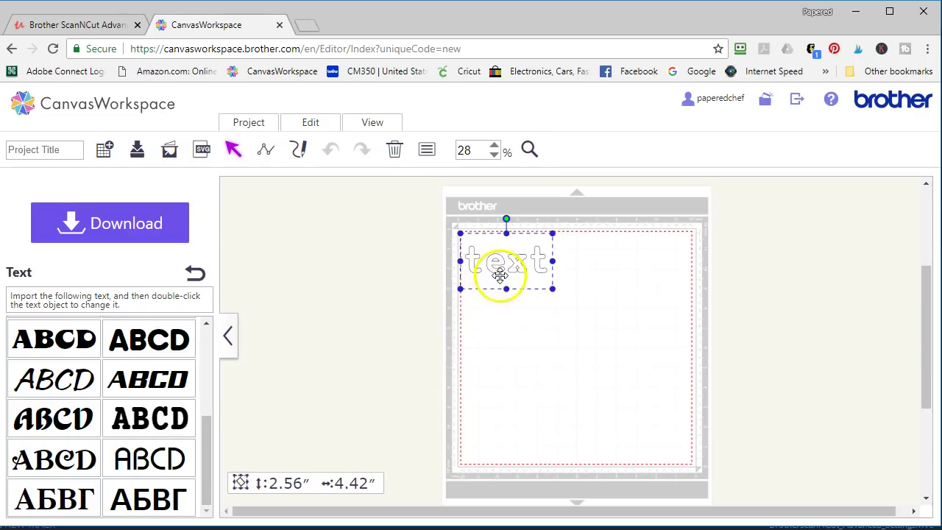
{"action": "double_click", "coordinate": [481, 258]}
{"action": "left_click_drag", "start_coordinate": [466, 260], "coordinate": [569, 268]}
{"action": "type", "text": "Kim"}
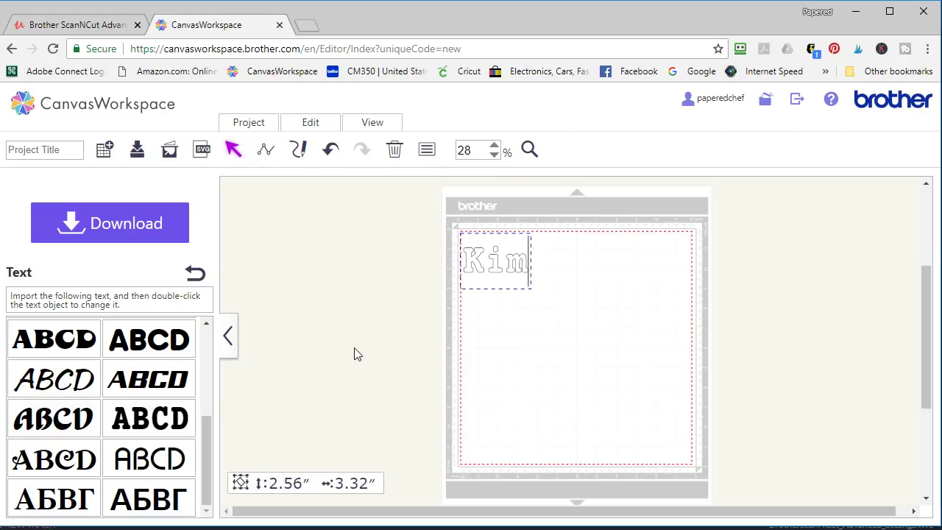
{"action": "left_click", "coordinate": [525, 315]}
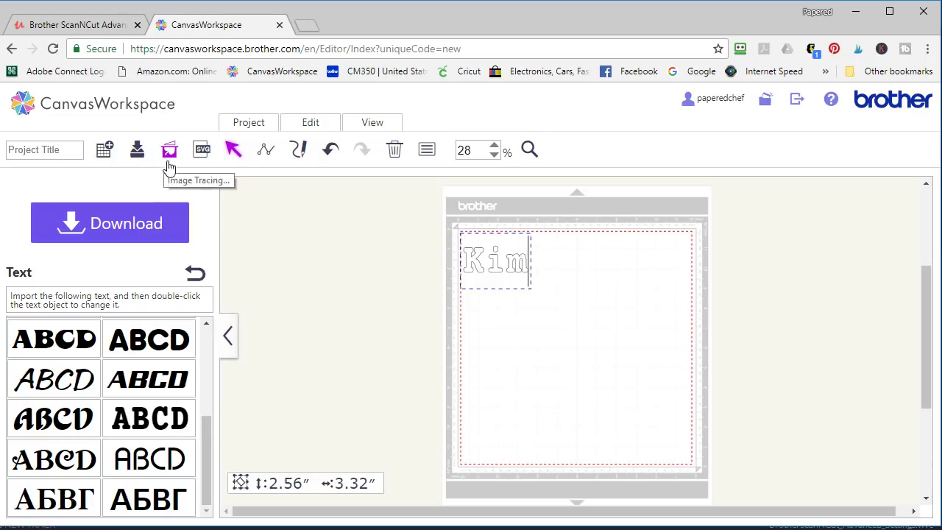
{"action": "left_click", "coordinate": [171, 170]}
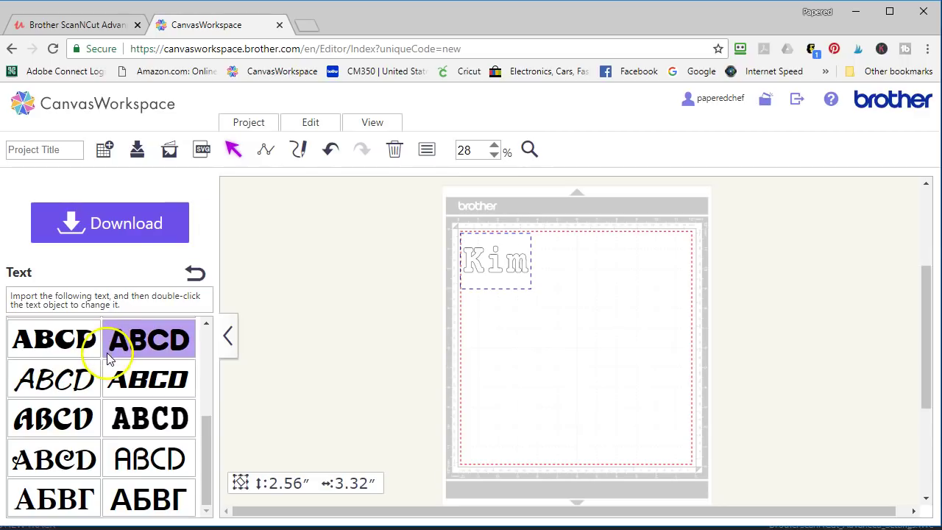
{"action": "left_click", "coordinate": [26, 491]}
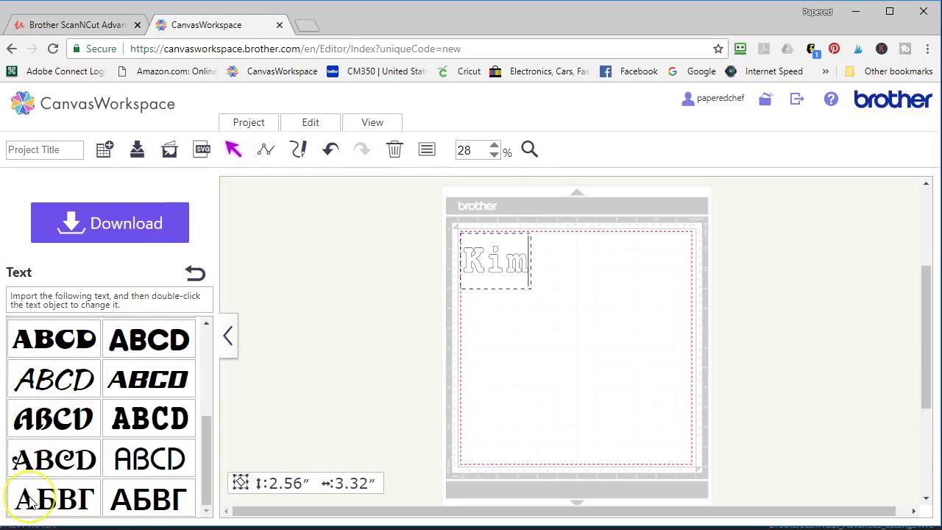